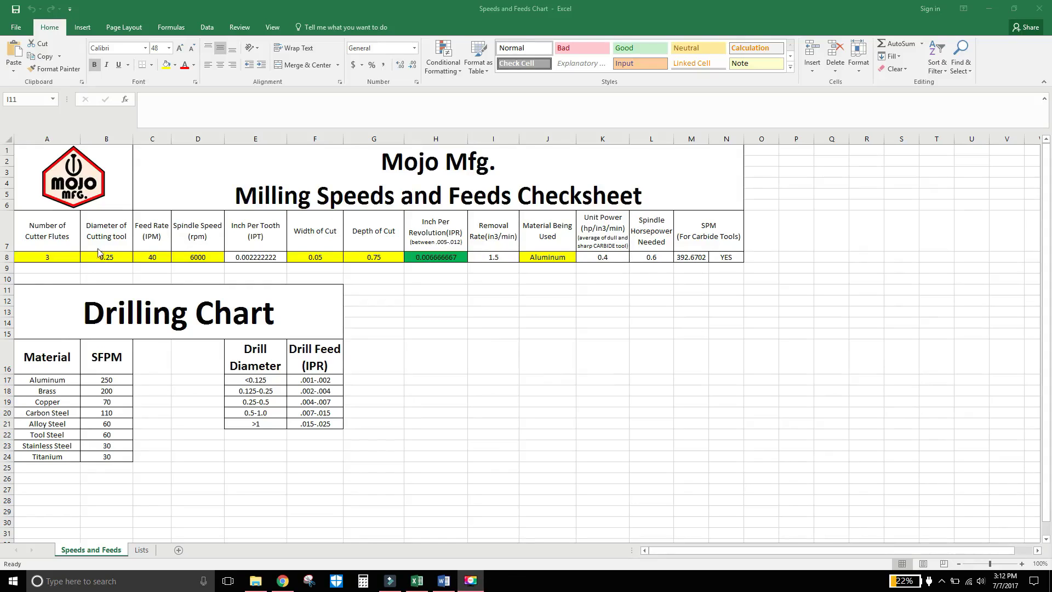
# Look over the material choices in the J8 dropdown without changing them.
pyautogui.click(532, 257)
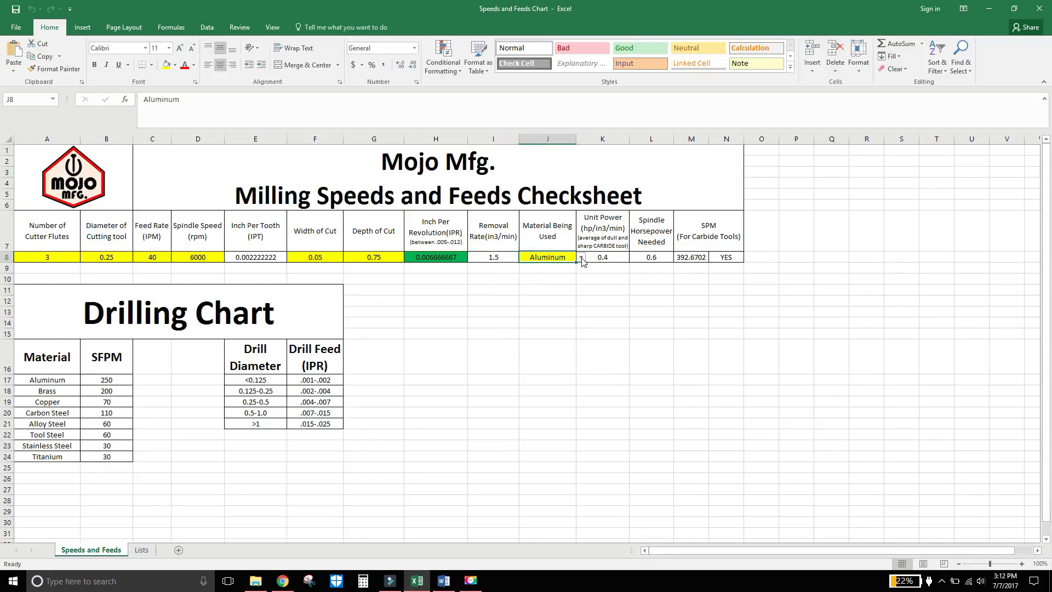
pyautogui.click(582, 258)
pyautogui.click(548, 298)
# Review the input columns: cutter flutes, tool diameter 0.25, feed rate and spindle speed 6000.
pyautogui.click(57, 260)
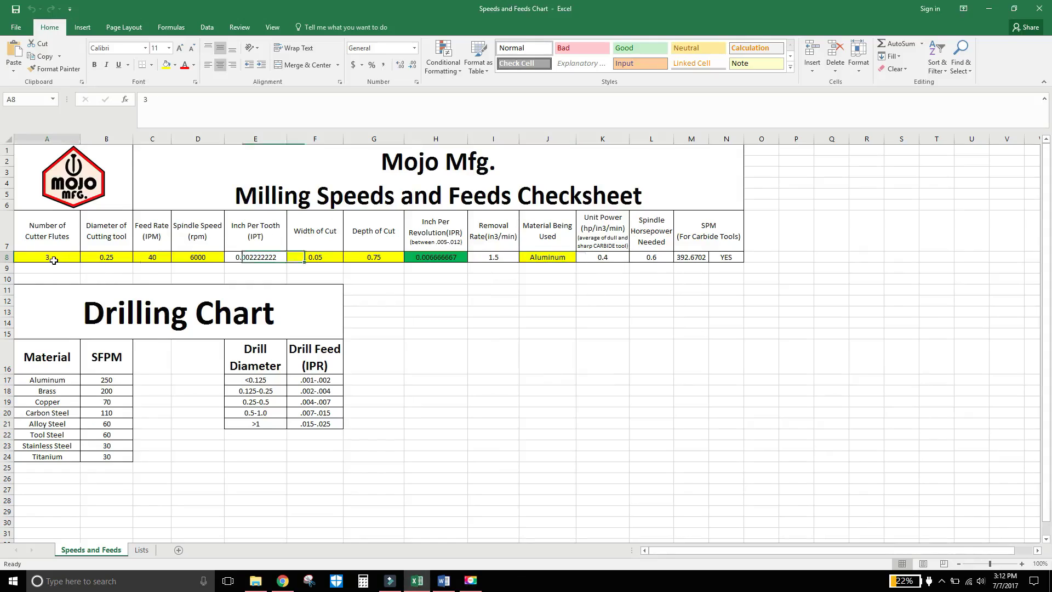
pyautogui.moveTo(63, 231); pyautogui.dragTo(66, 258)
pyautogui.click(113, 241)
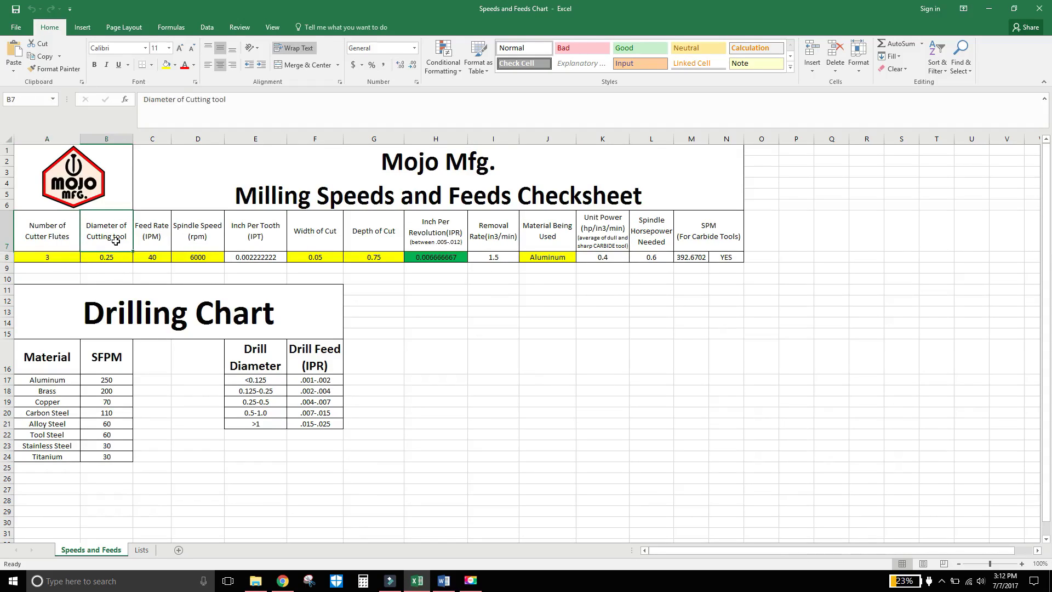
pyautogui.click(113, 255)
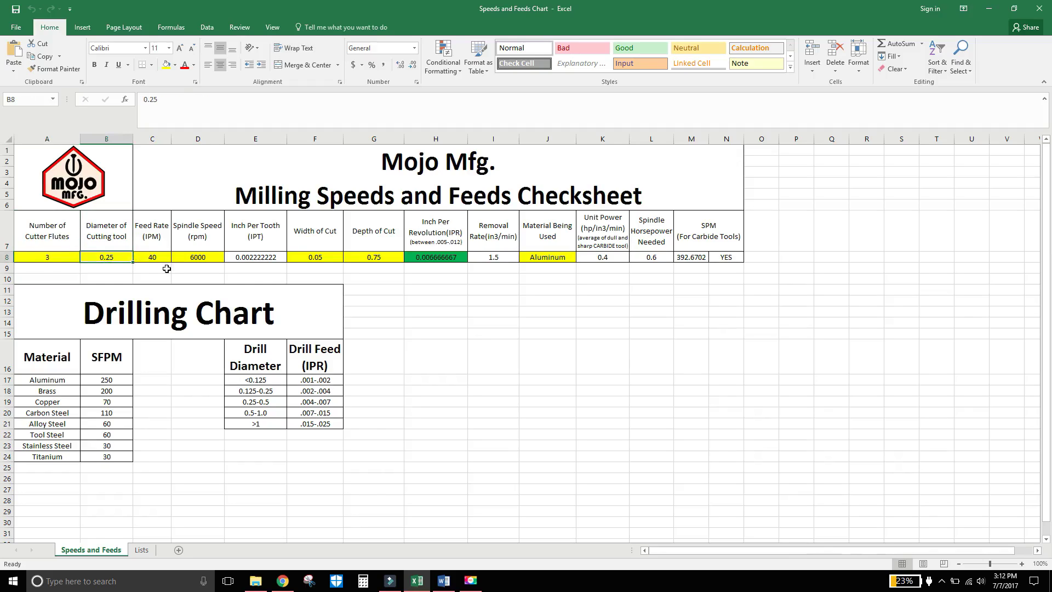
pyautogui.moveTo(159, 235); pyautogui.dragTo(159, 259)
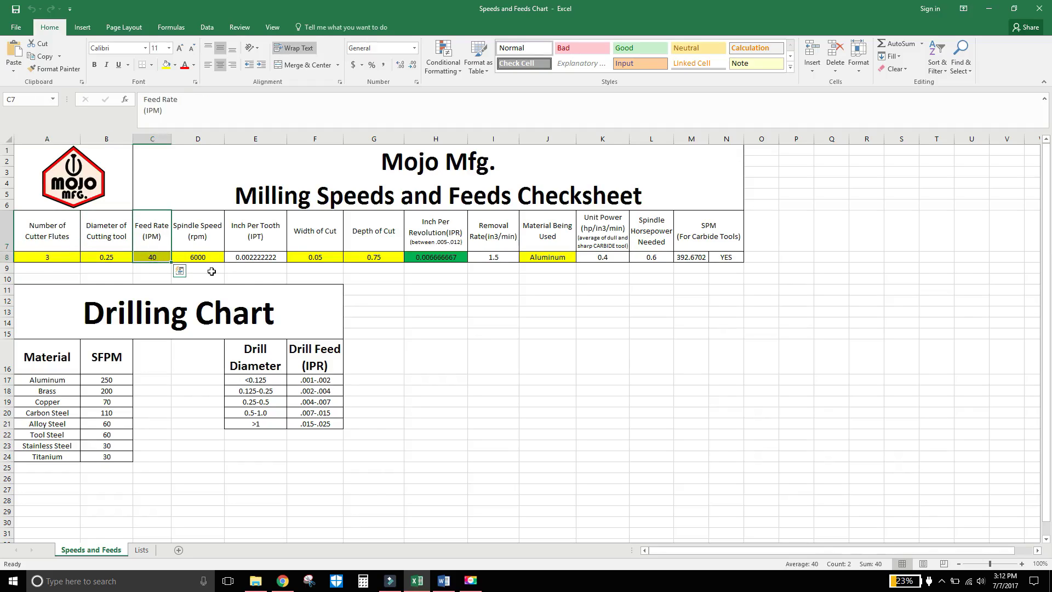
pyautogui.click(208, 245)
pyautogui.click(206, 256)
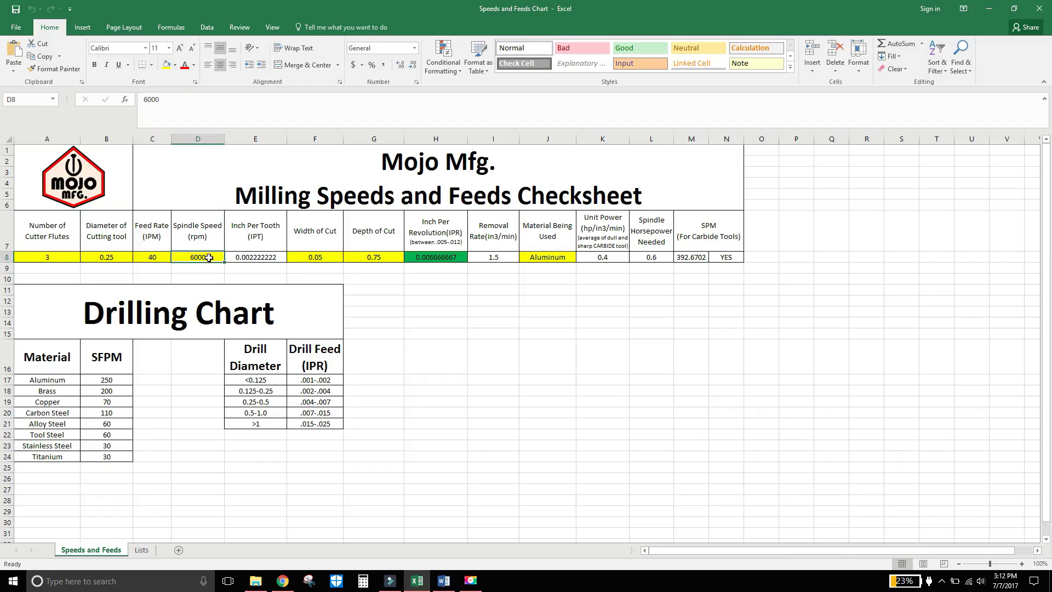
# Inspect the E8 inch-per-tooth formula, the 0.05 width of cut and the 0.75 depth of cut.
pyautogui.click(257, 256)
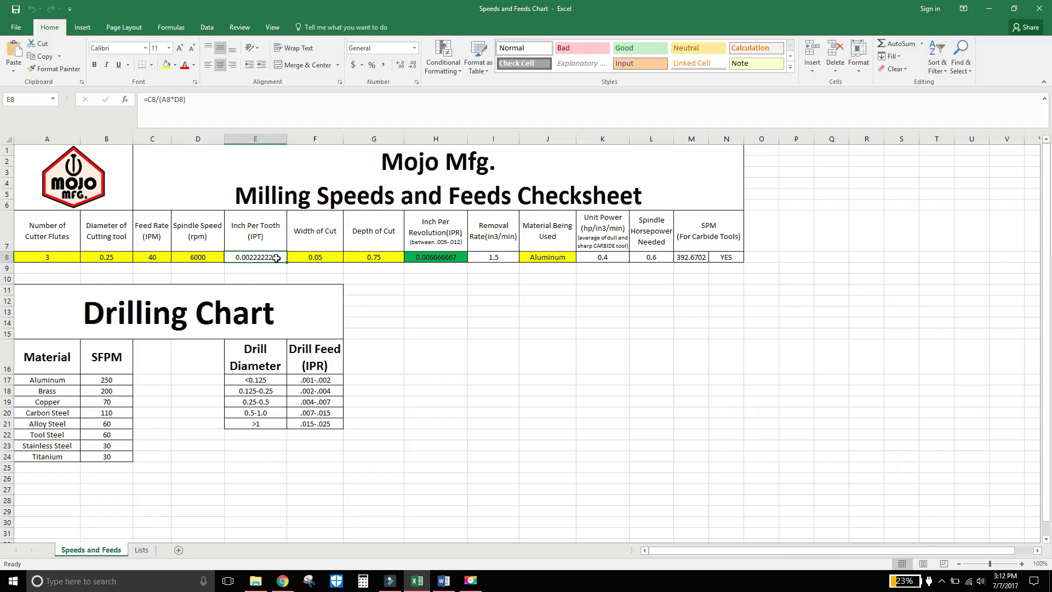
pyautogui.click(311, 265)
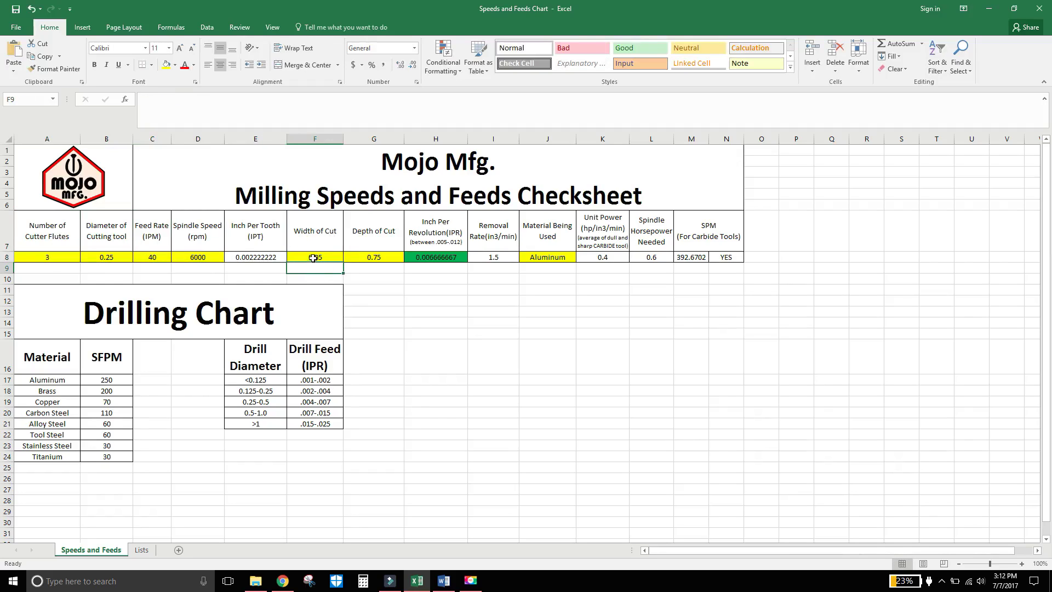
pyautogui.click(314, 247)
pyautogui.click(317, 256)
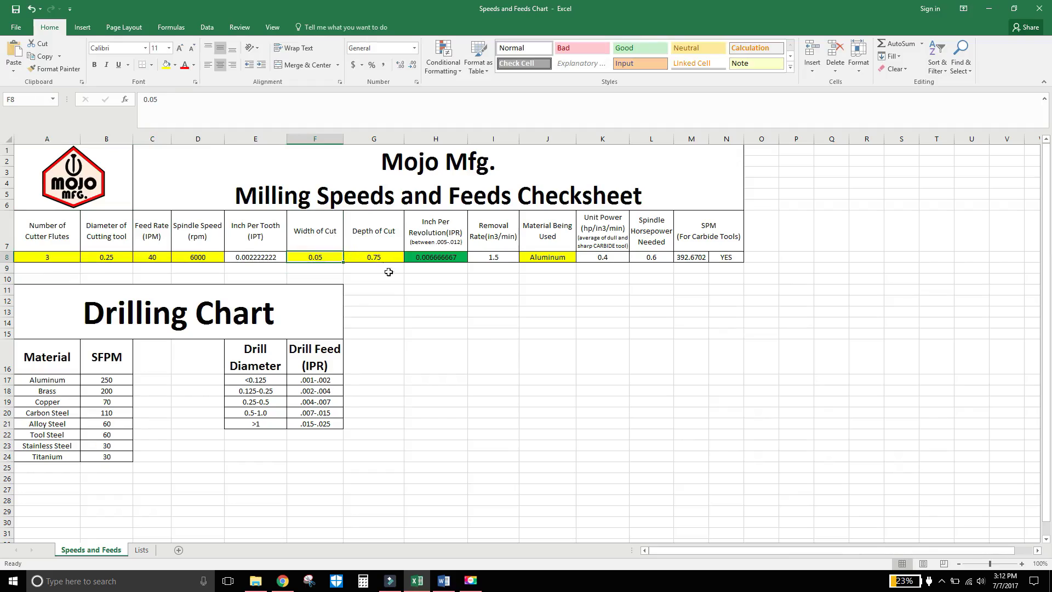
pyautogui.click(371, 257)
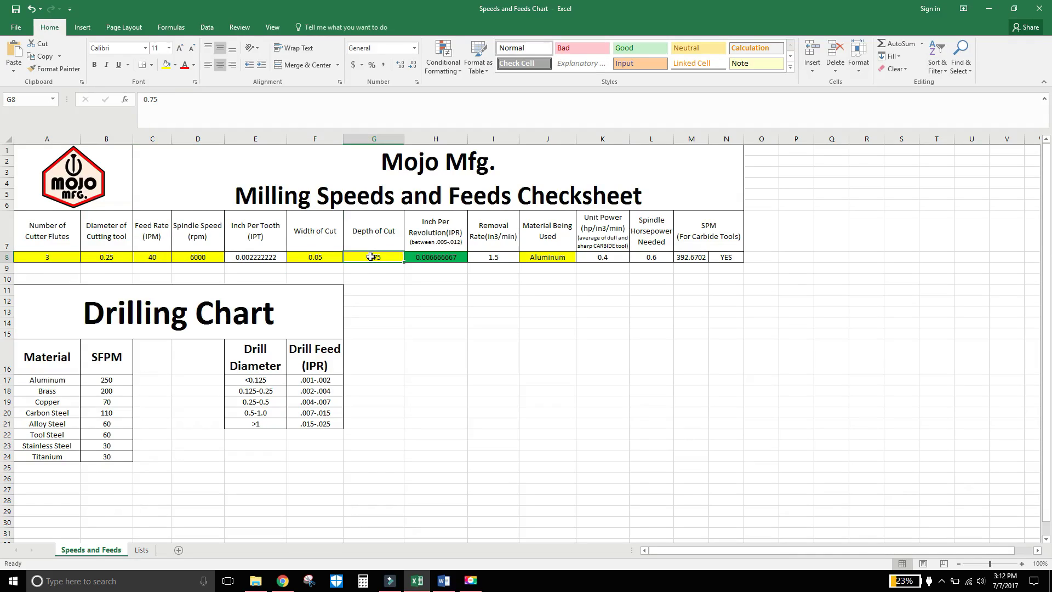
# Review the H8 inch-per-revolution formula and the .005-.012 target range in its header.
pyautogui.click(440, 259)
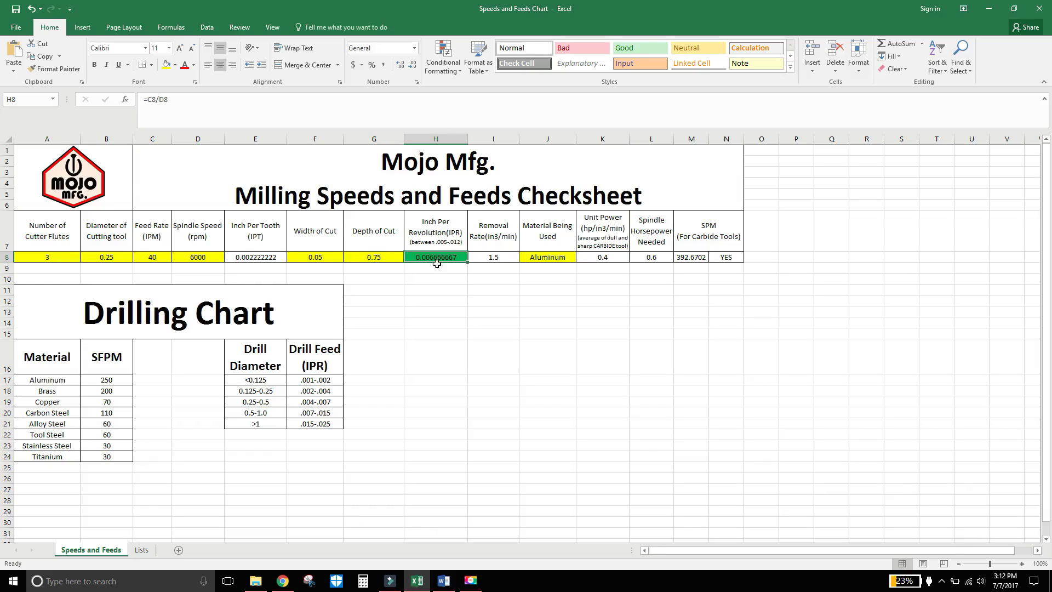
pyautogui.doubleClick(436, 259)
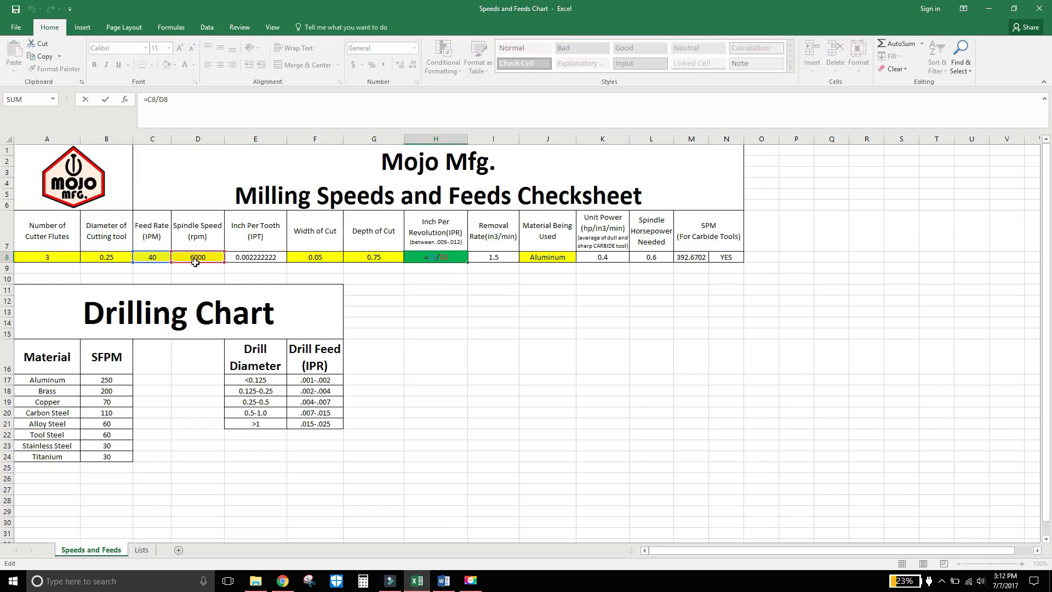
pyautogui.click(399, 279)
pyautogui.click(433, 235)
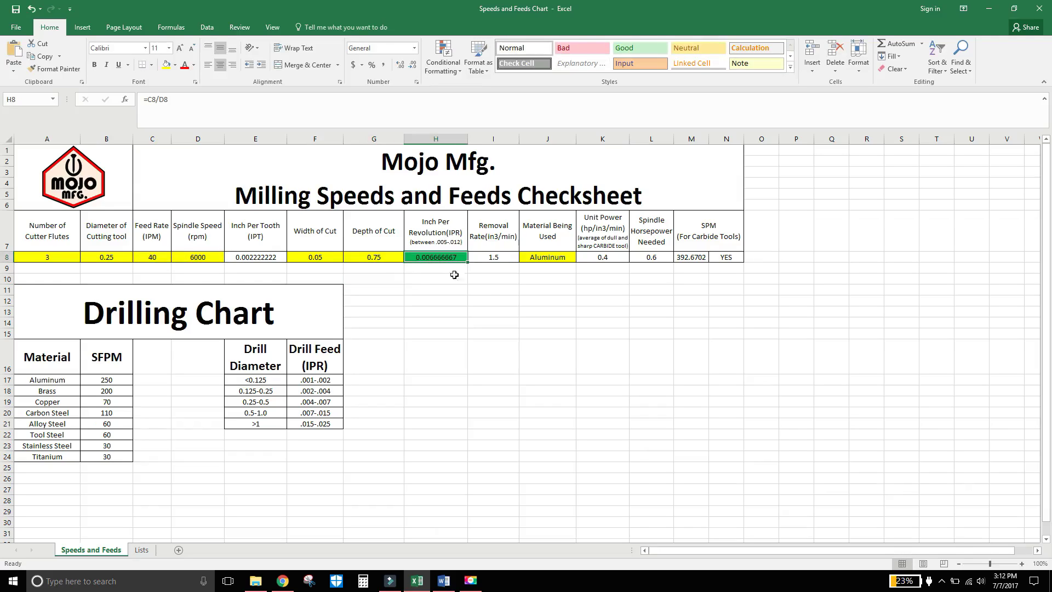
pyautogui.doubleClick(449, 242)
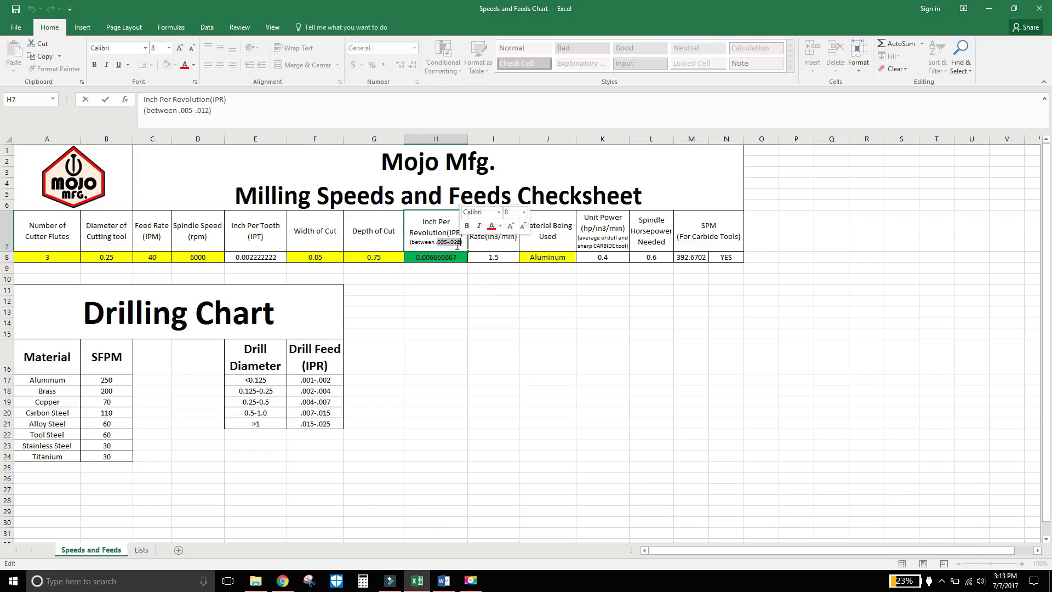
pyautogui.click(455, 257)
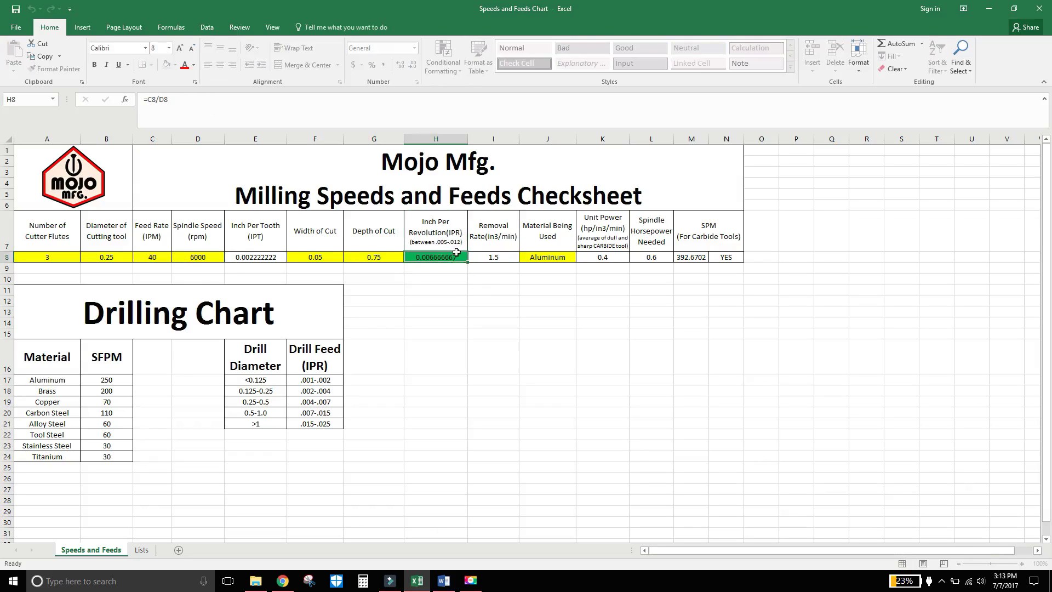
# Inspect the K8 unit power header and the I8 removal rate formula's cell references.
pyautogui.click(599, 259)
pyautogui.click(601, 241)
pyautogui.click(564, 299)
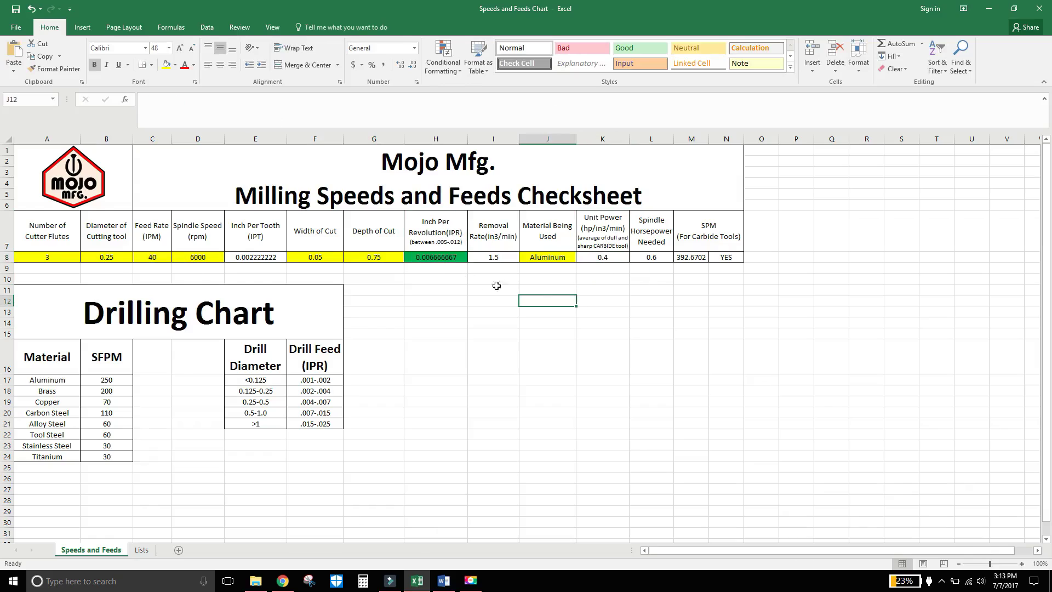
pyautogui.click(494, 258)
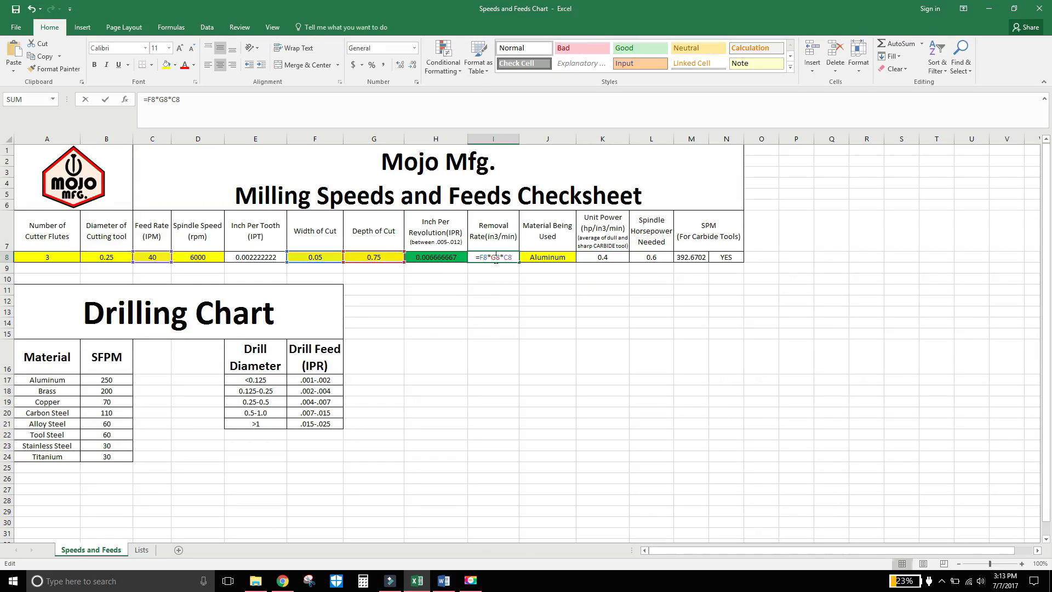
pyautogui.doubleClick(494, 258)
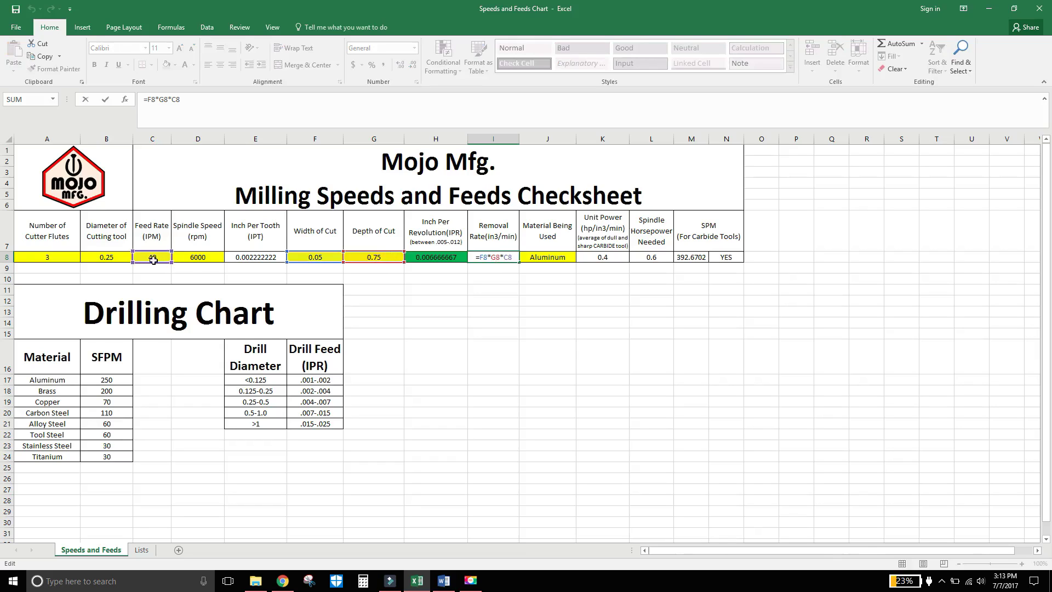
pyautogui.click(494, 296)
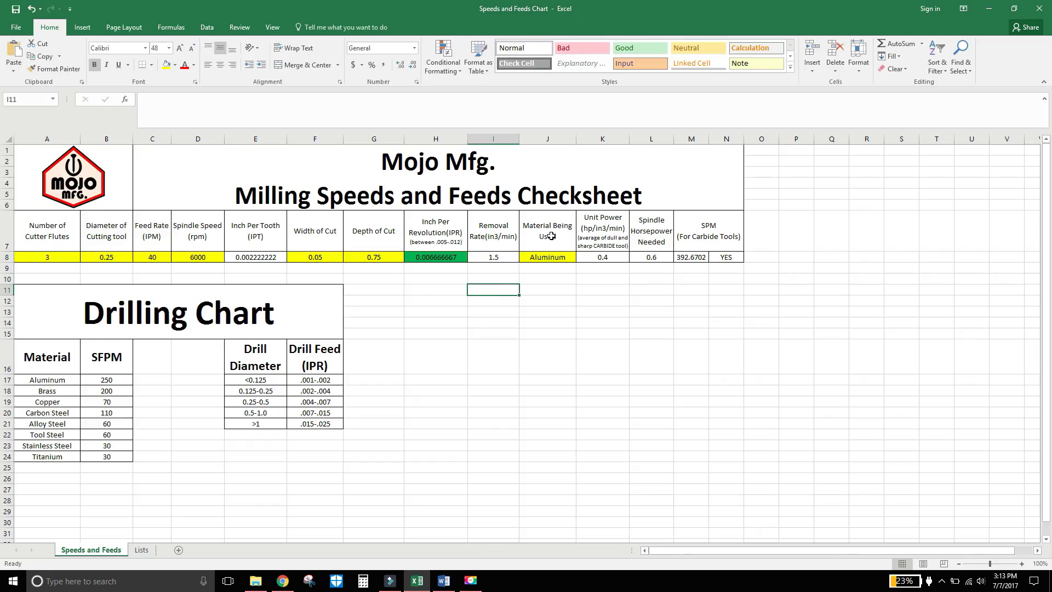
# Review the J8 material list, keeping Aluminum, and the K8 unit power IF formula.
pyautogui.click(550, 239)
pyautogui.click(548, 258)
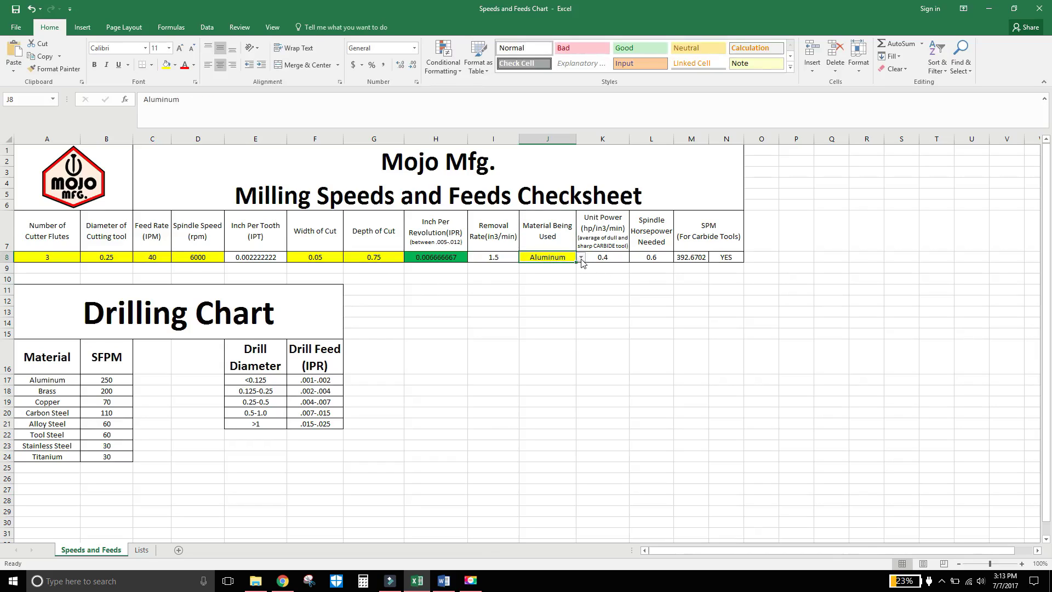
pyautogui.click(582, 260)
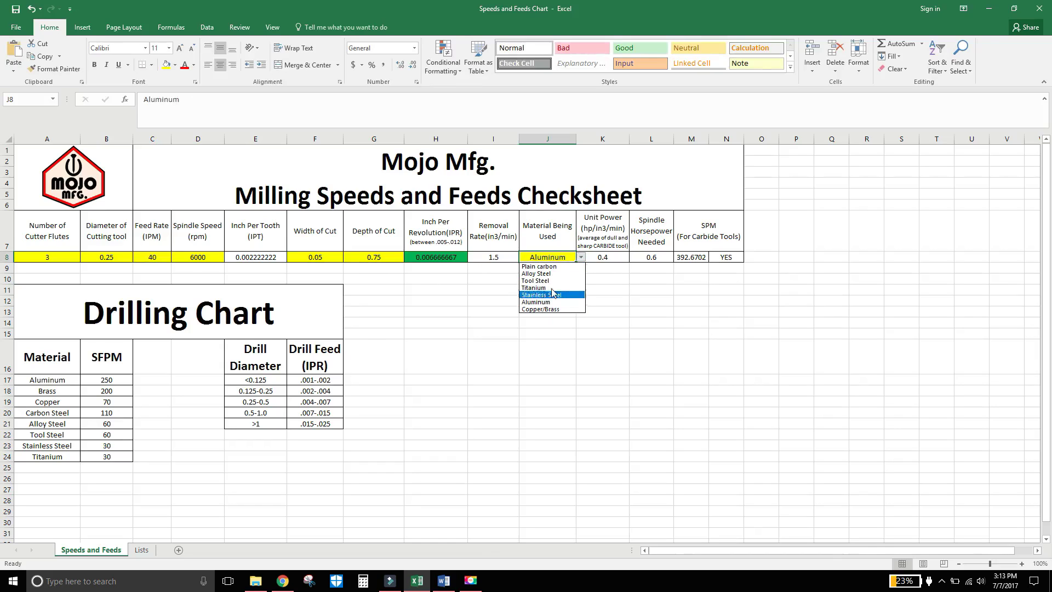
pyautogui.click(617, 298)
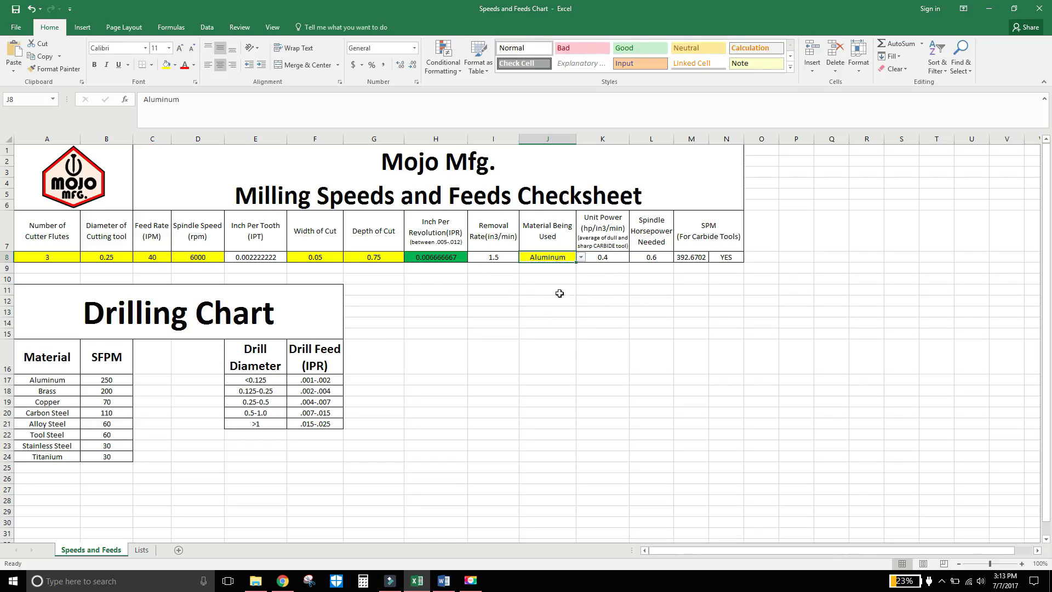
pyautogui.click(559, 293)
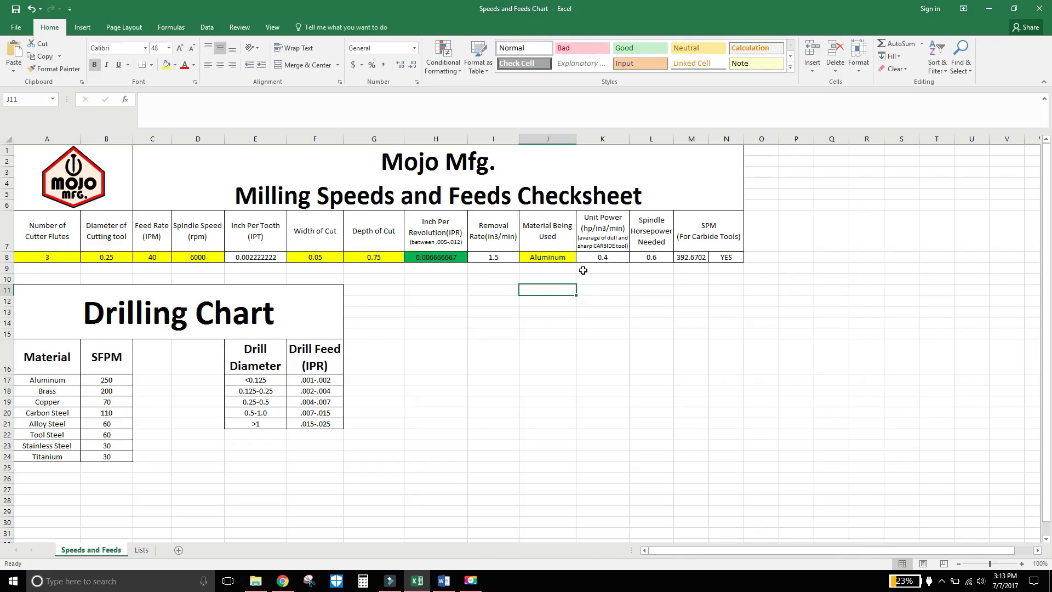
pyautogui.click(599, 234)
pyautogui.click(602, 255)
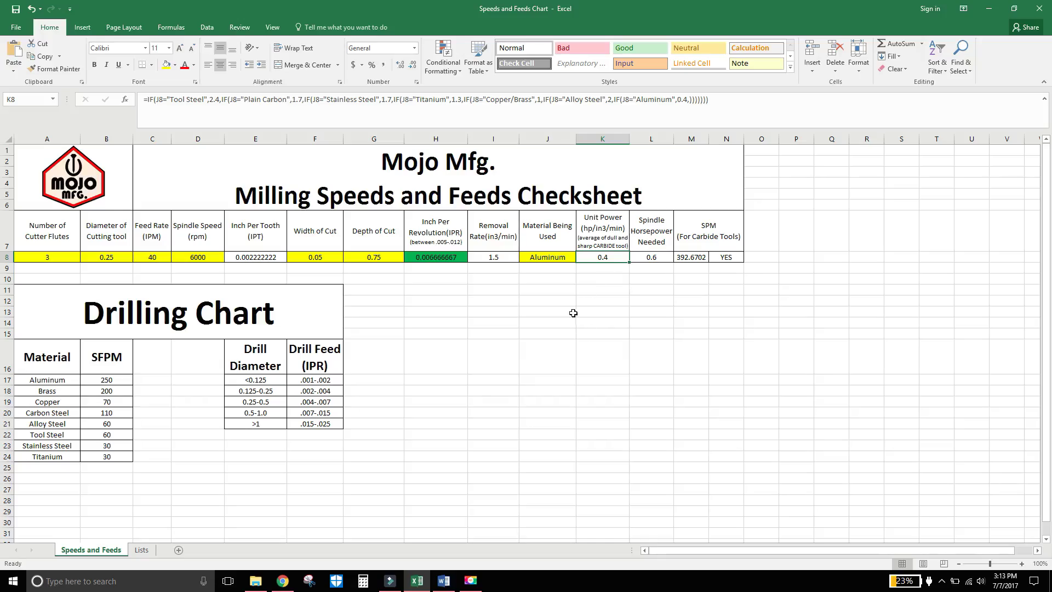
# Demonstrate a J10 cell reference in the K8 formula, then discard it, restoring the IF formula.
pyautogui.click(556, 257)
pyautogui.click(608, 259)
pyautogui.moveTo(717, 100); pyautogui.dragTo(143, 100)
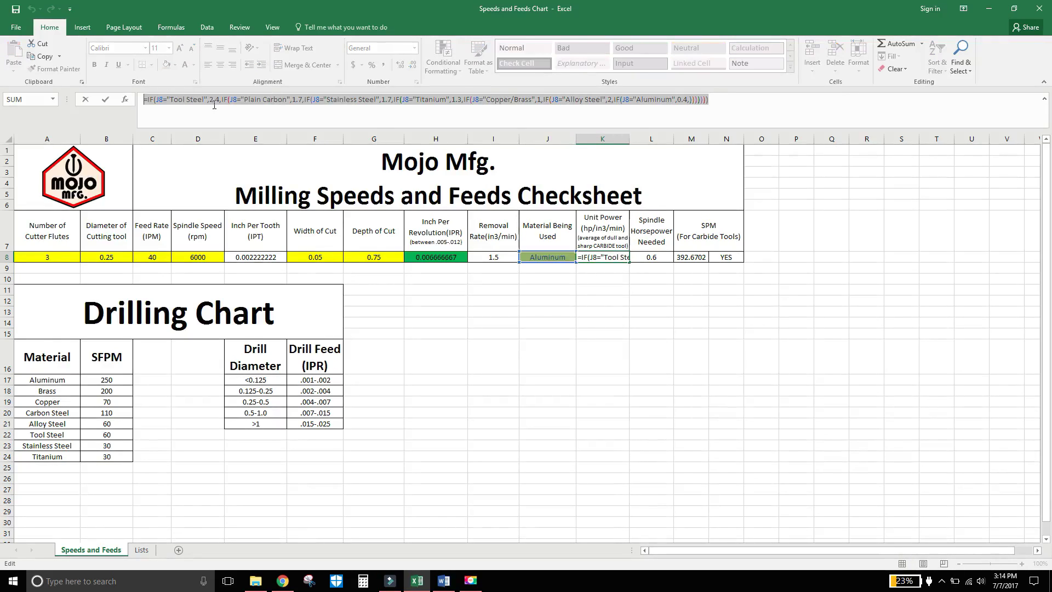
pyautogui.write('=')
pyautogui.click(550, 322)
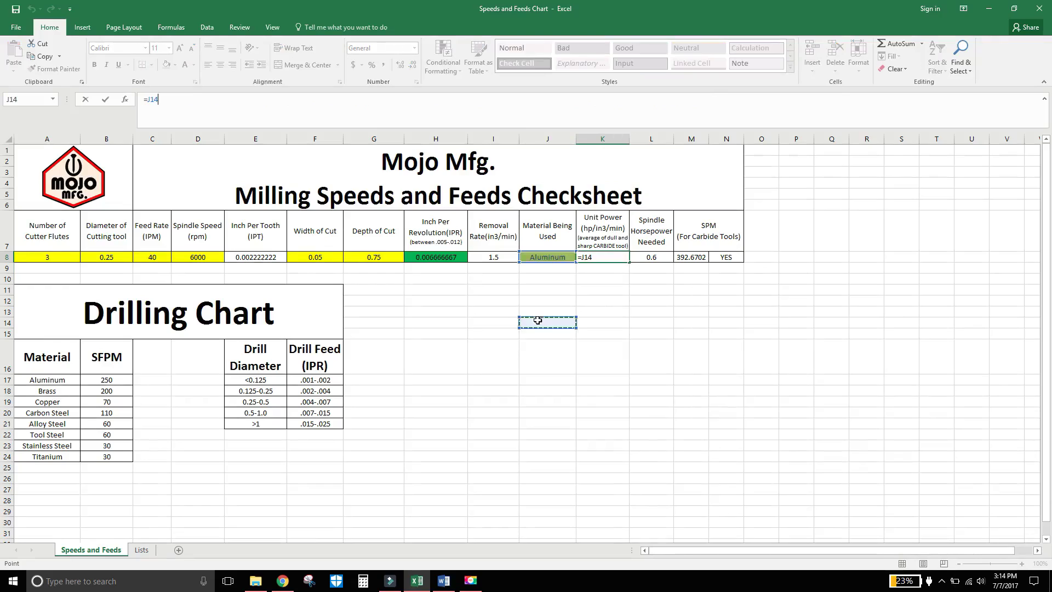
pyautogui.click(564, 277)
pyautogui.press('Escape')
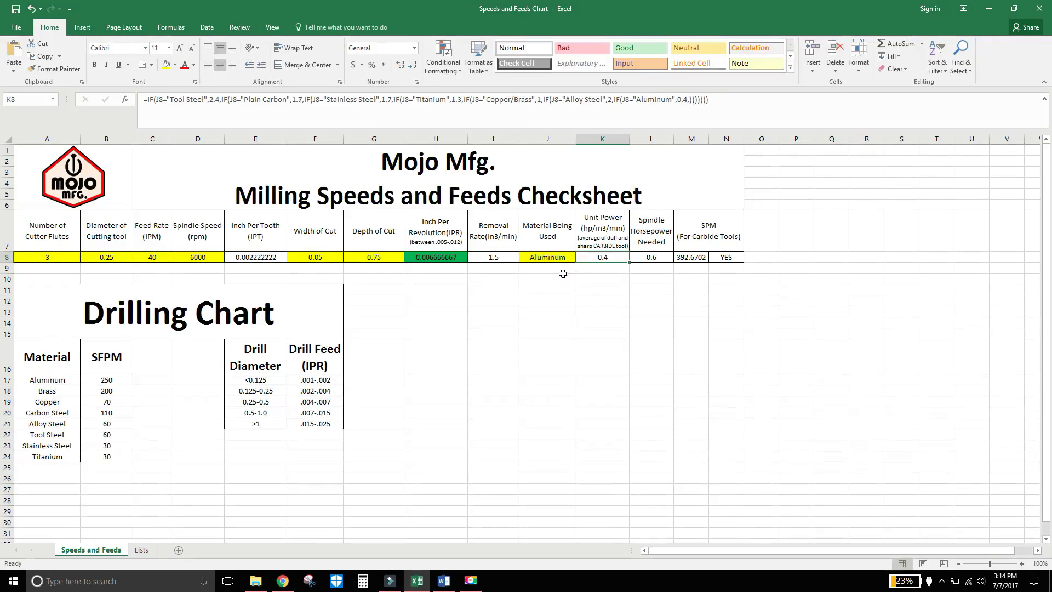
pyautogui.click(561, 258)
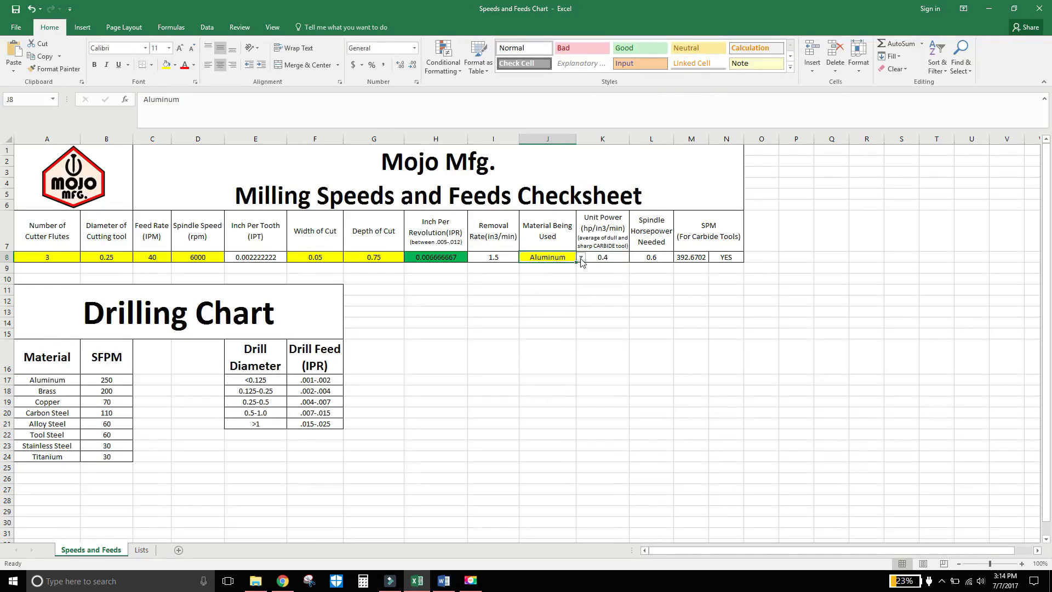
pyautogui.click(607, 259)
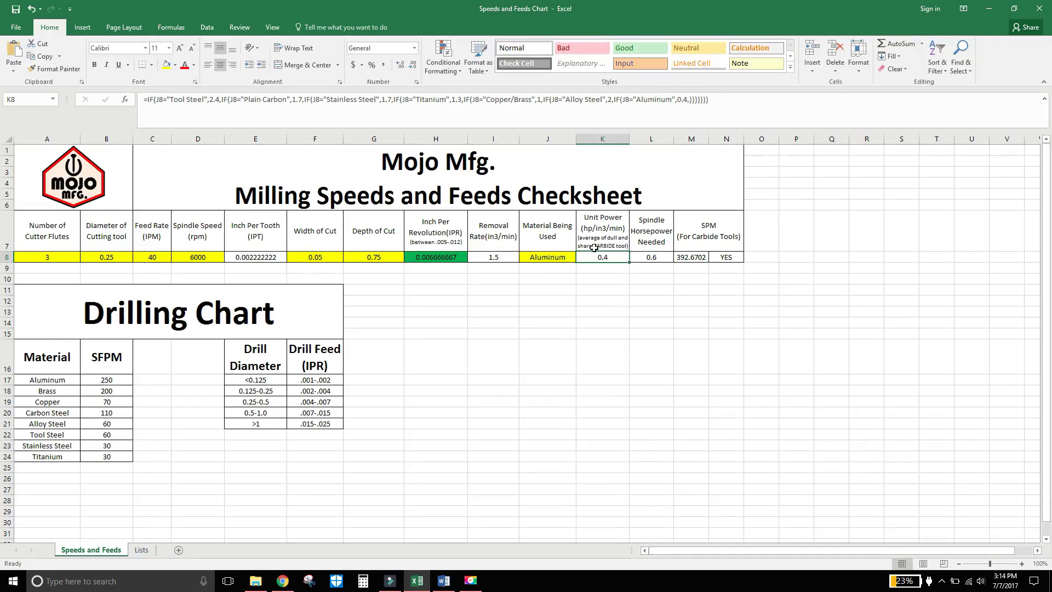
# Change the J8 material to Titanium, check unit power, then choose Tool Steel.
pyautogui.click(553, 261)
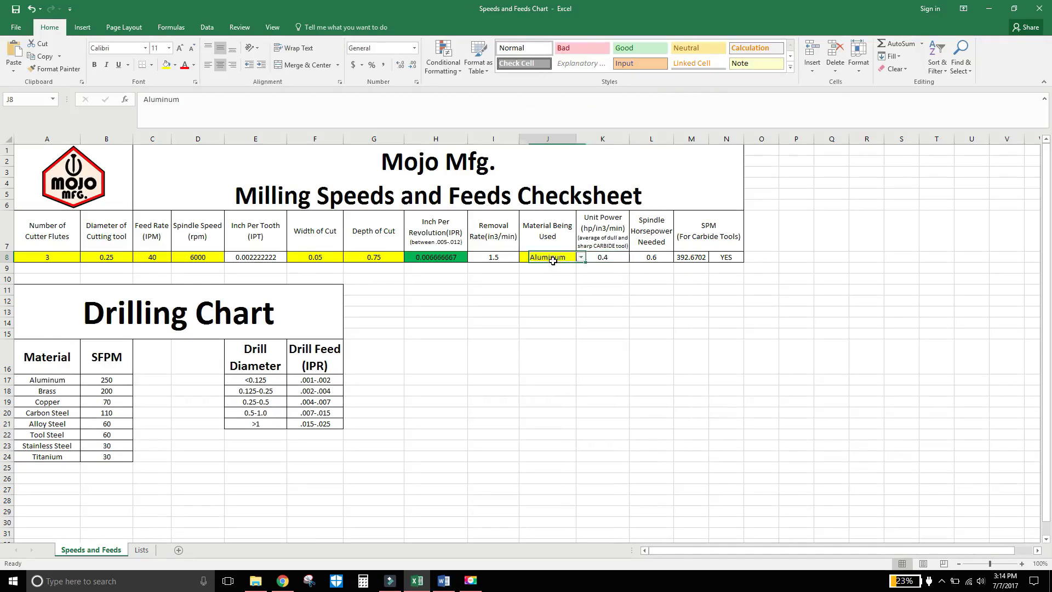
pyautogui.click(581, 257)
pyautogui.click(557, 288)
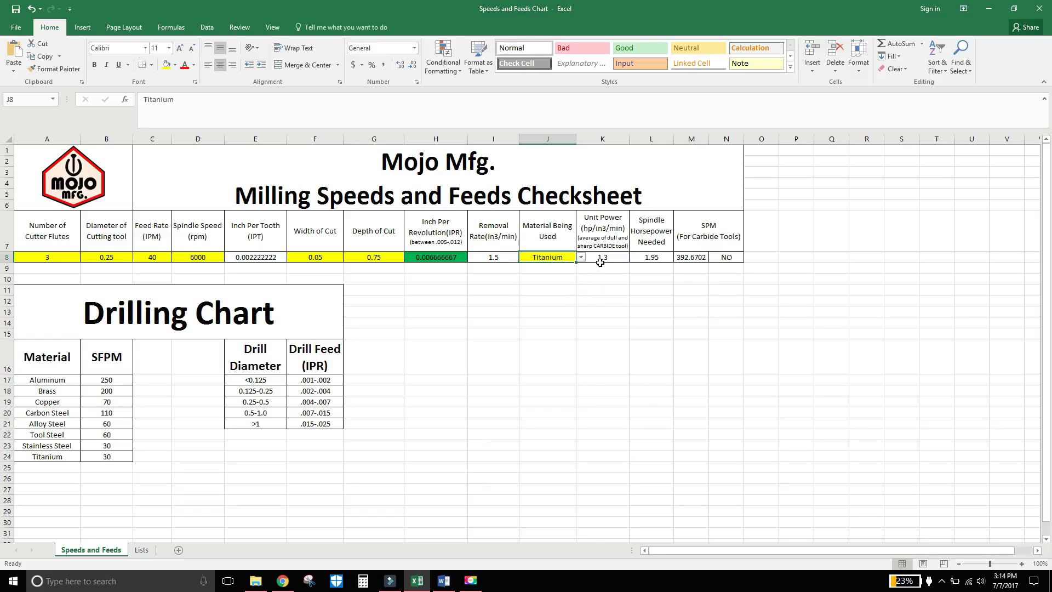
pyautogui.click(600, 261)
pyautogui.click(563, 260)
pyautogui.click(581, 258)
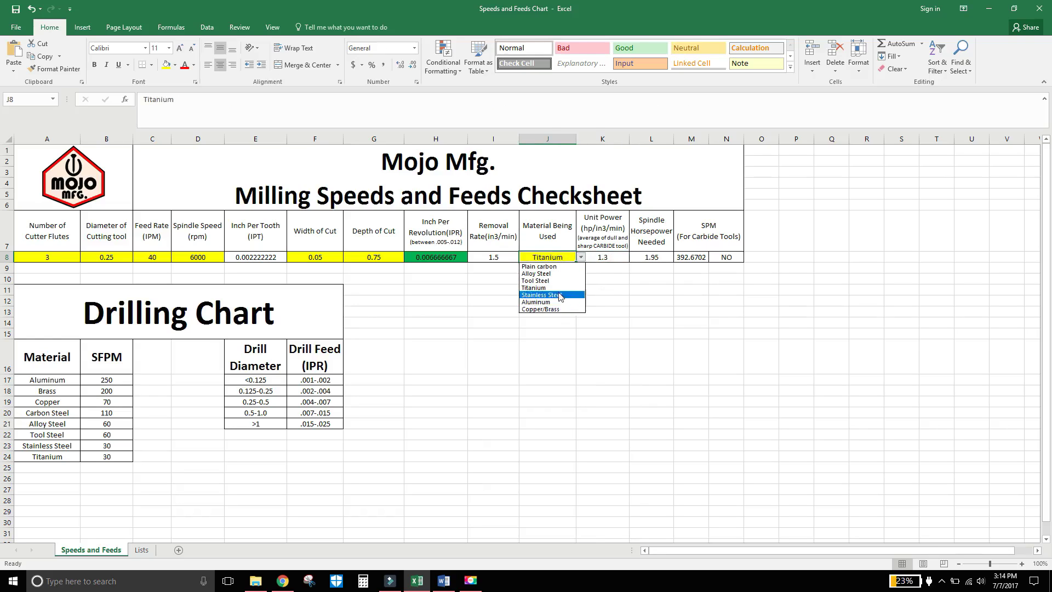
pyautogui.click(559, 281)
# Verify the L8 horsepower formula =I8*K8 and the K8 unit power result for Tool Steel.
pyautogui.click(607, 301)
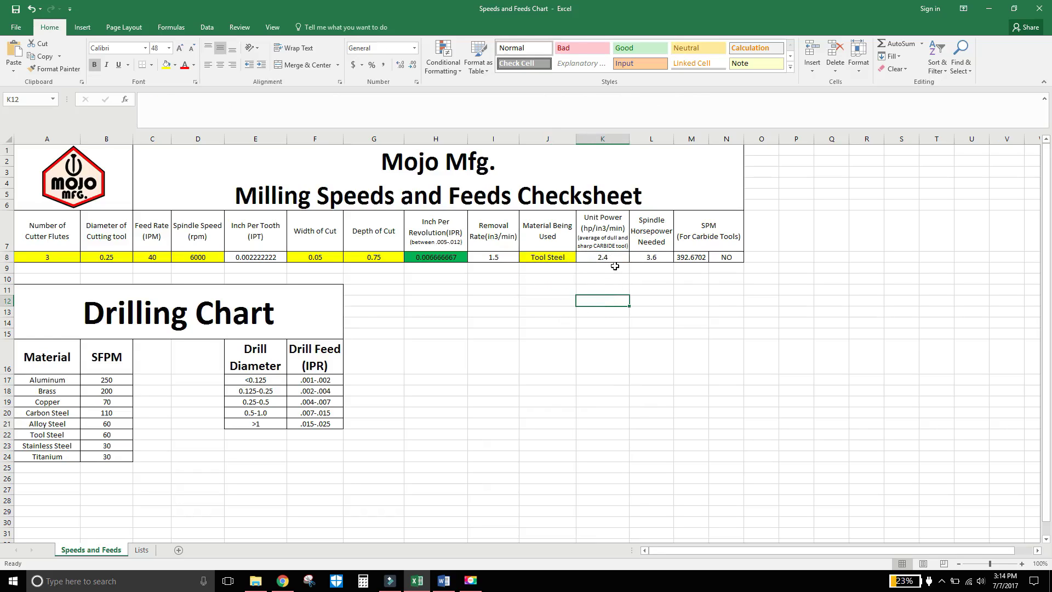
pyautogui.click(571, 260)
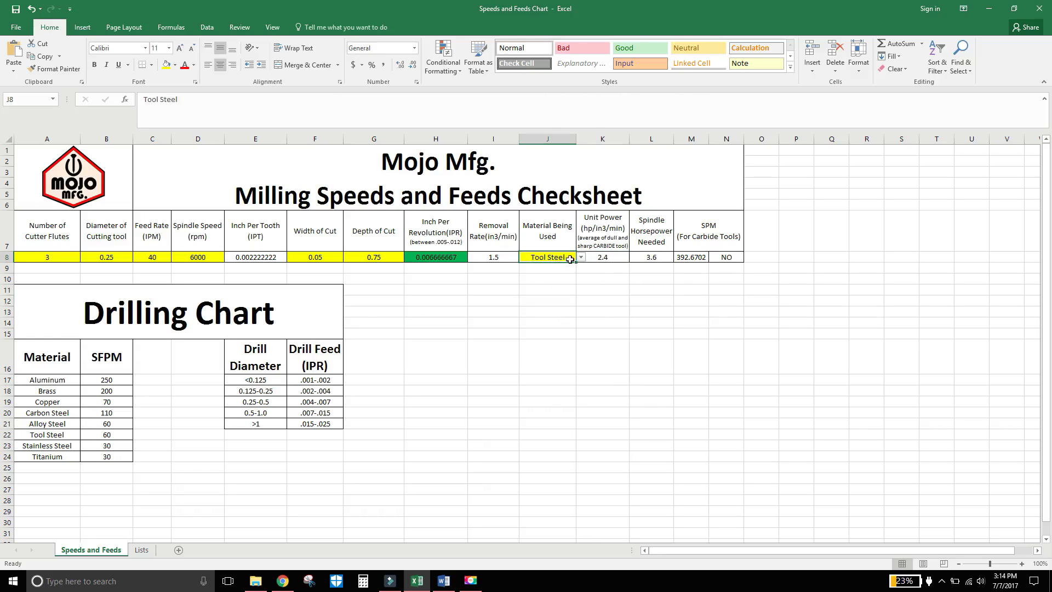
pyautogui.click(648, 259)
pyautogui.click(573, 260)
pyautogui.click(603, 259)
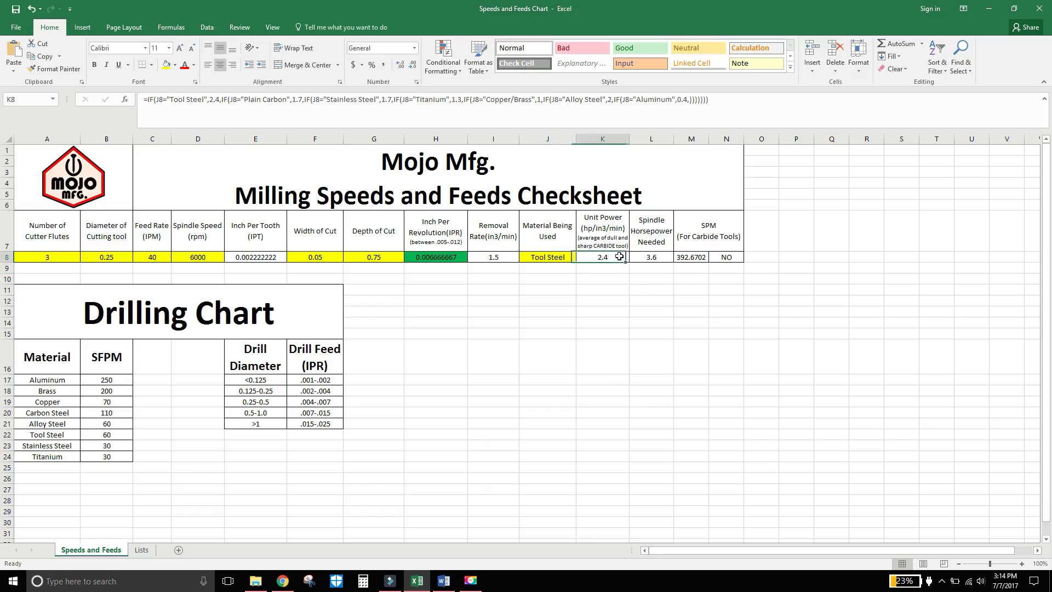
pyautogui.click(650, 257)
pyautogui.click(649, 225)
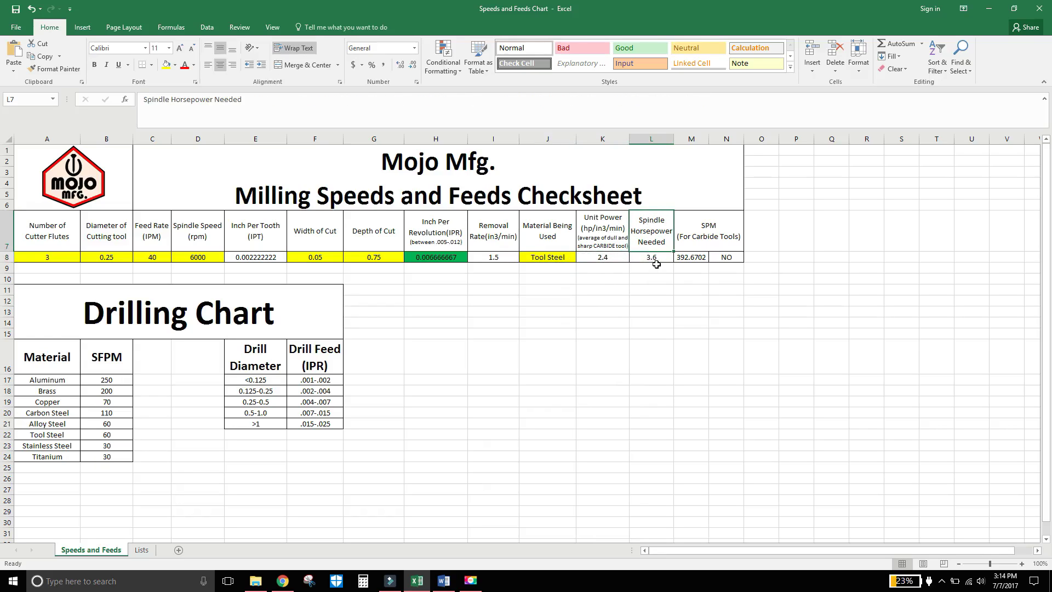
# Review the L8 horsepower formula =I8*K8 and the J8 material list without changes.
pyautogui.click(655, 261)
pyautogui.doubleClick(659, 257)
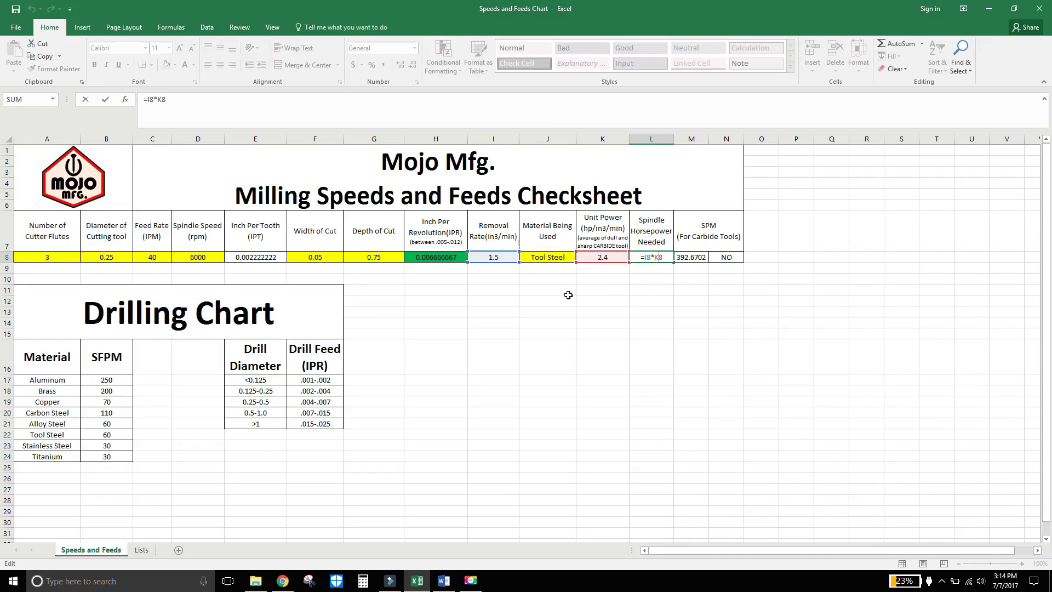
pyautogui.press('Escape')
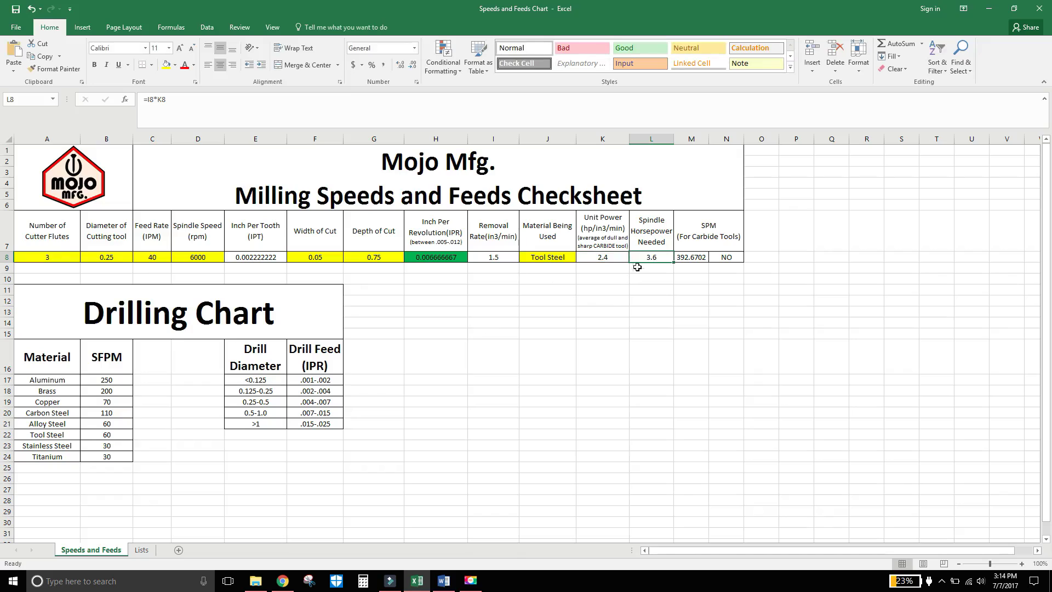
pyautogui.click(578, 277)
pyautogui.click(561, 260)
pyautogui.click(582, 258)
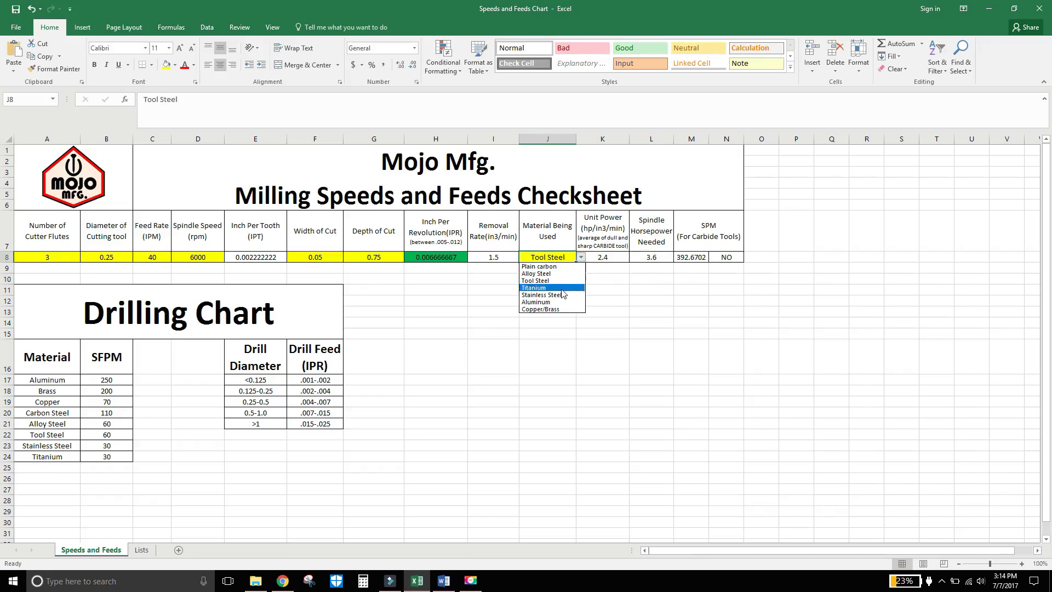
pyautogui.click(633, 285)
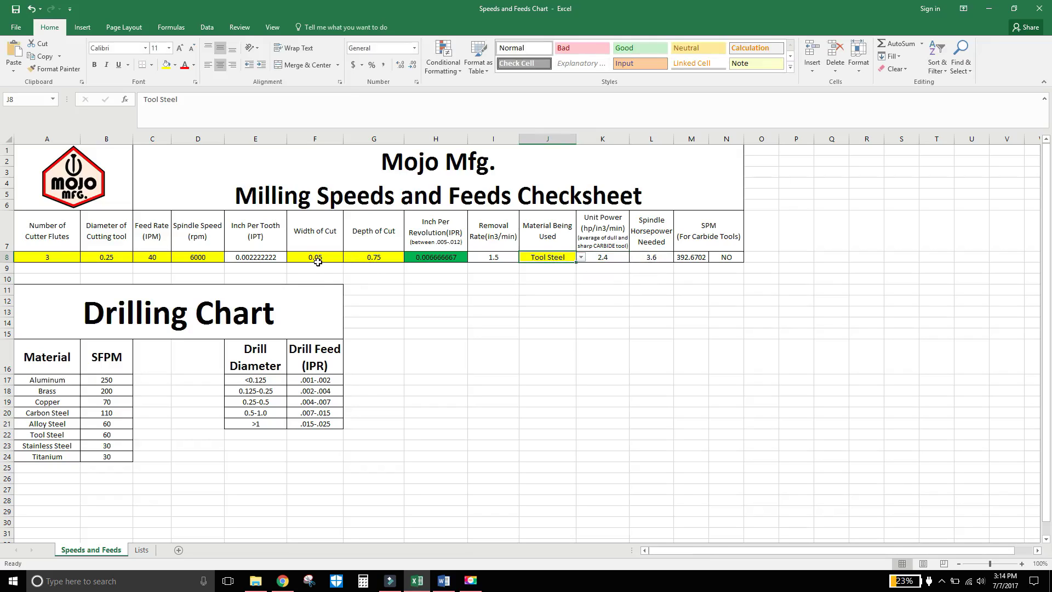
# Choose Aluminum in J8 and confirm 0.4 unit power and 0.6 horsepower in K8 and L8.
pyautogui.click(580, 258)
pyautogui.click(585, 299)
pyautogui.press('Right')
pyautogui.press('Right')
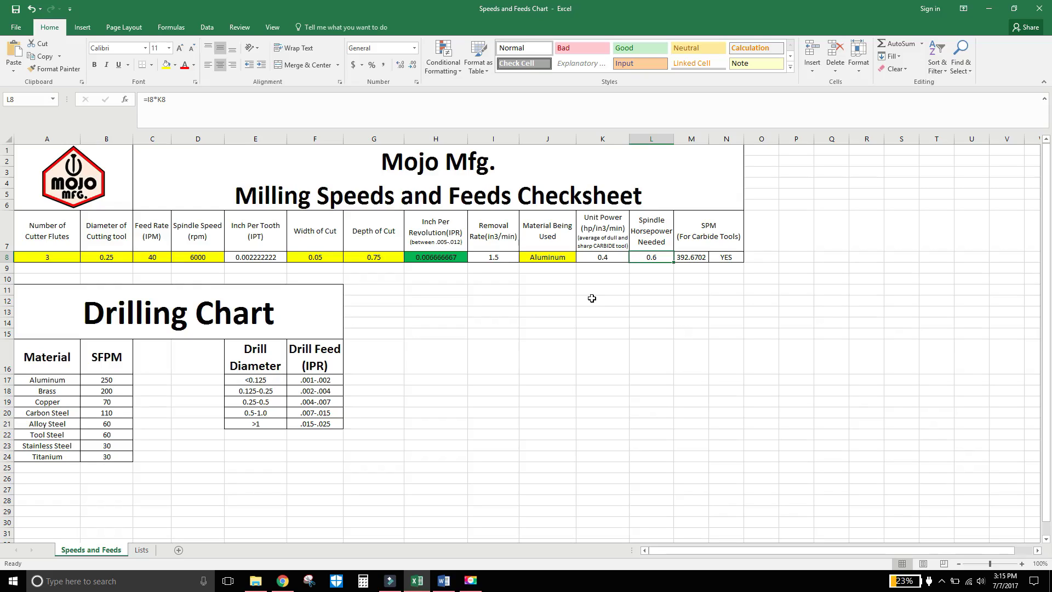
pyautogui.click(616, 258)
pyautogui.click(650, 259)
pyautogui.click(547, 258)
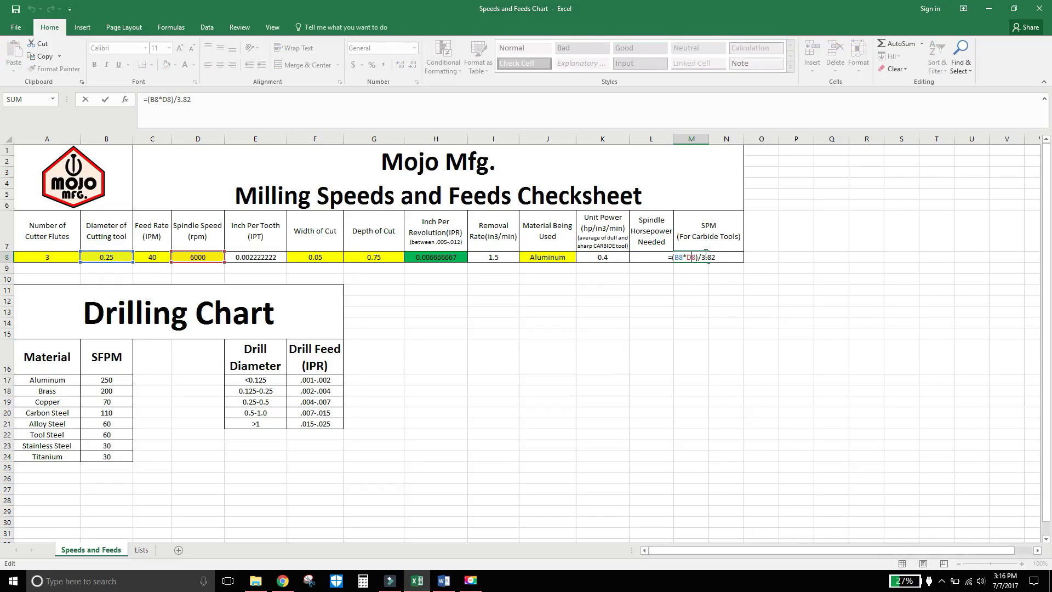
pyautogui.moveTo(708, 257); pyautogui.dragTo(683, 257)
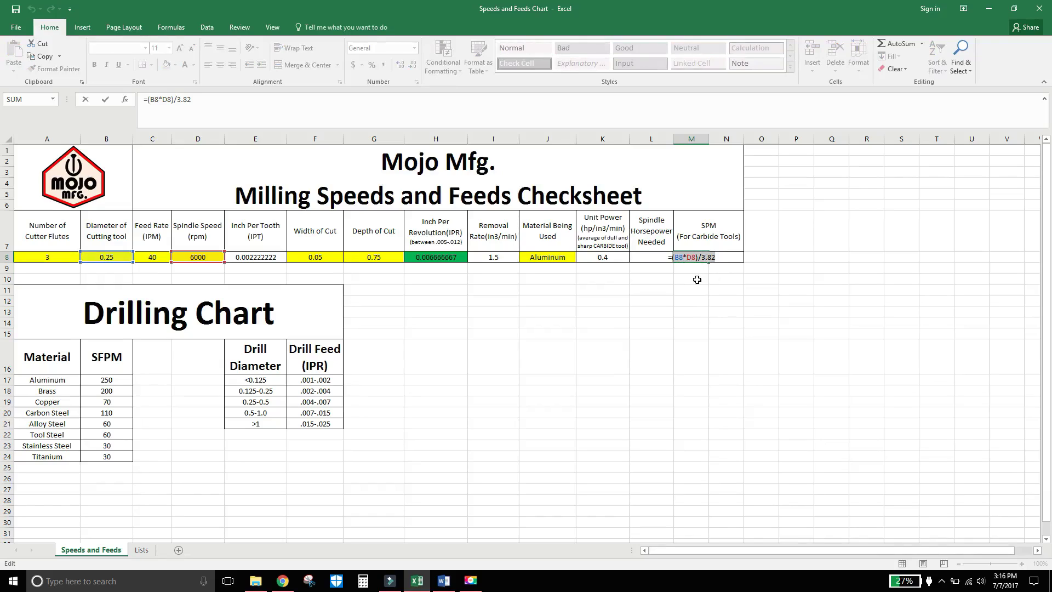
pyautogui.click(696, 257)
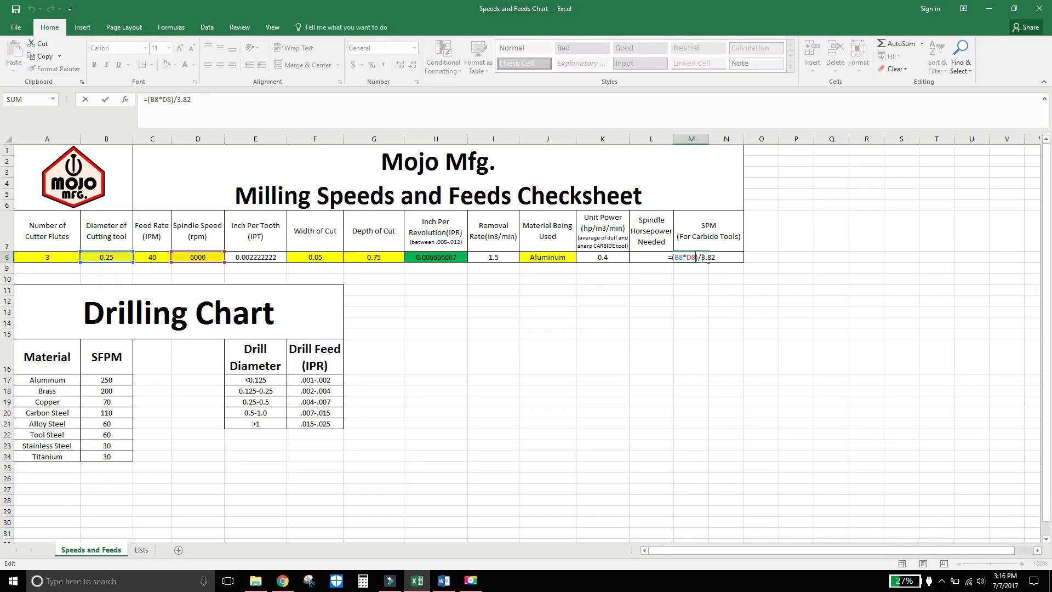
pyautogui.moveTo(702, 257); pyautogui.dragTo(710, 259)
pyautogui.hotkey('ctrl', 'Return')
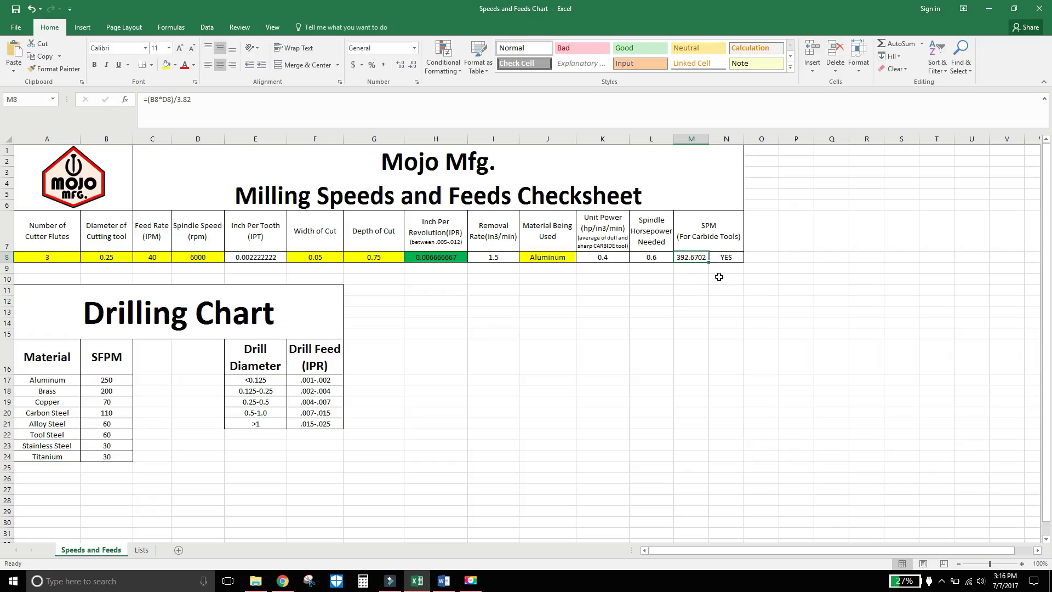
pyautogui.click(727, 257)
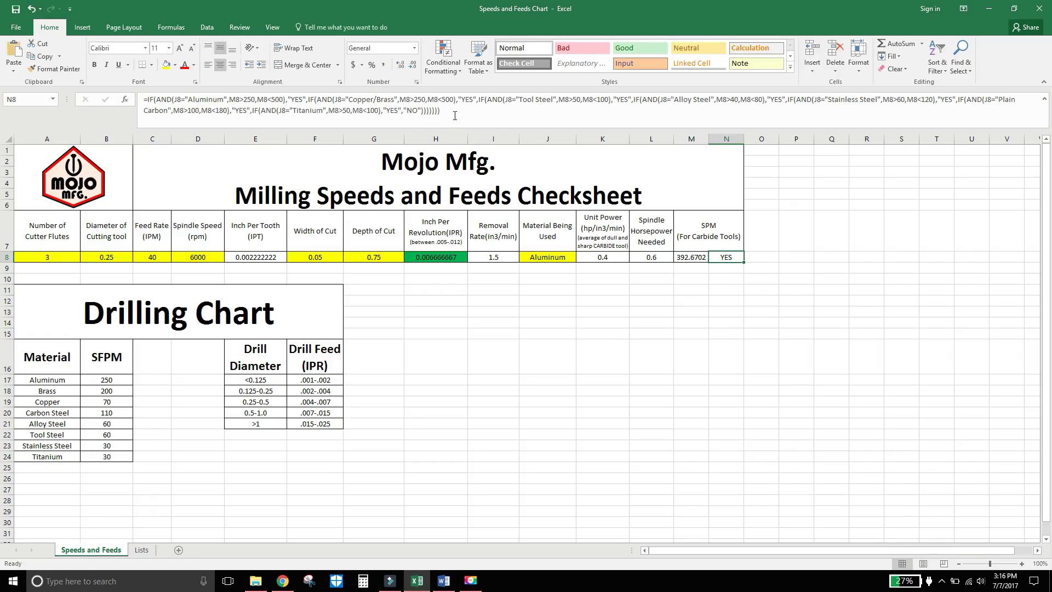
pyautogui.moveTo(453, 112); pyautogui.dragTo(142, 99)
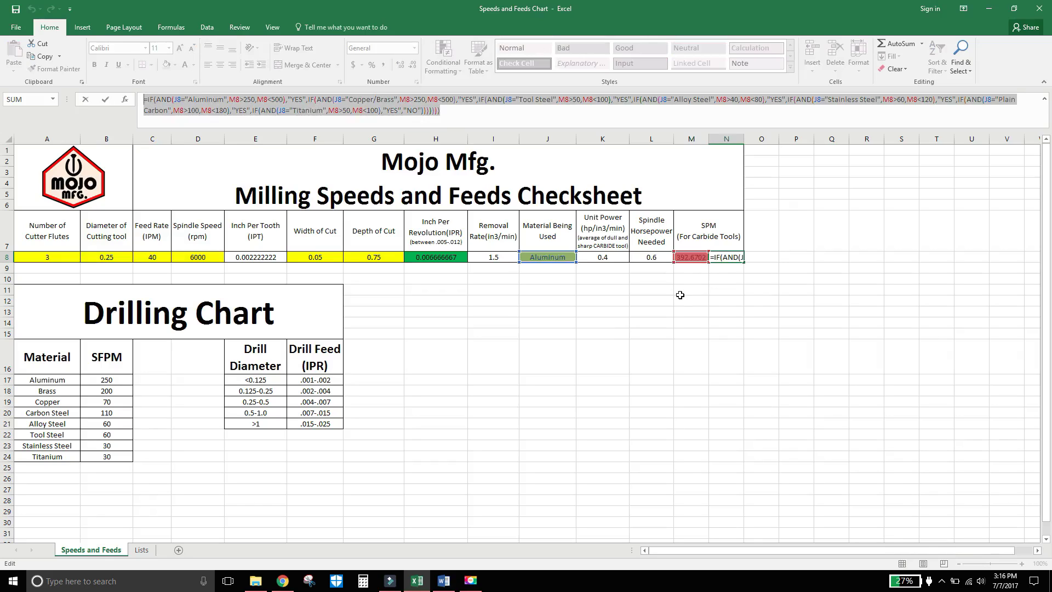
pyautogui.hotkey('ctrl', 'Return')
pyautogui.press('Left')
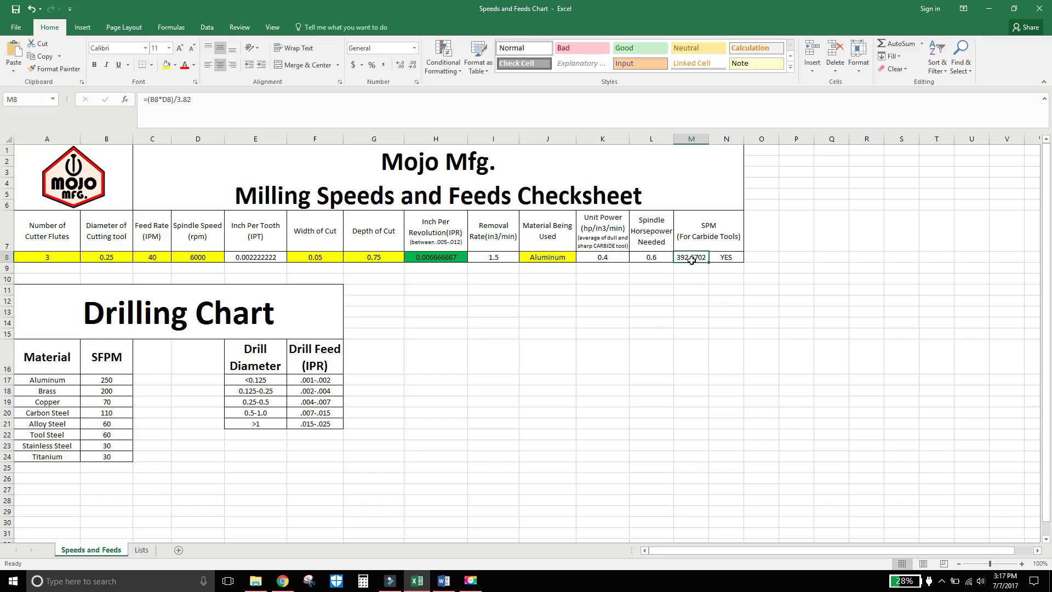
pyautogui.click(729, 258)
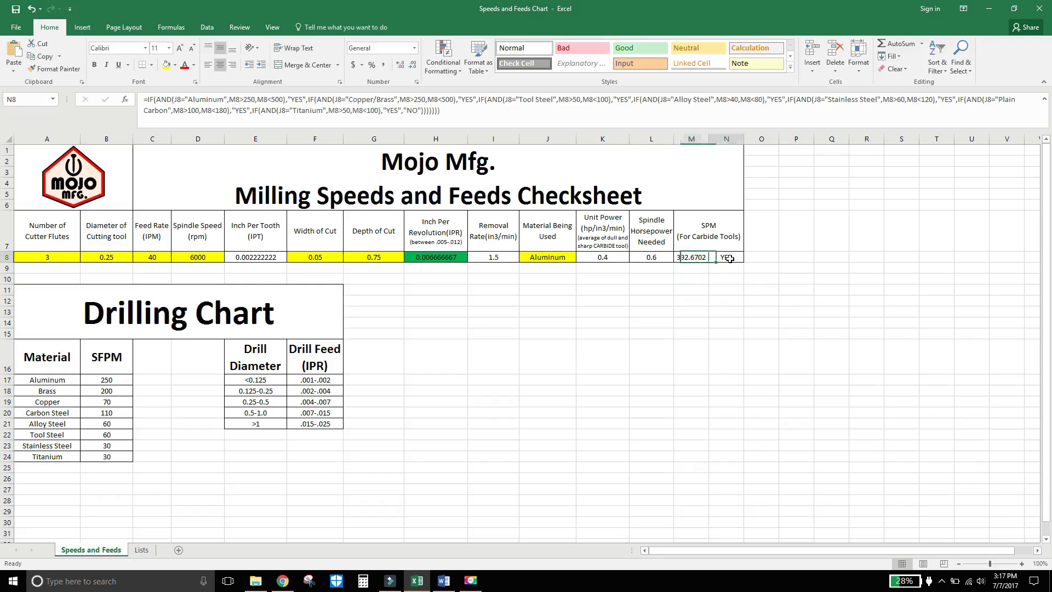
pyautogui.click(691, 263)
pyautogui.click(209, 253)
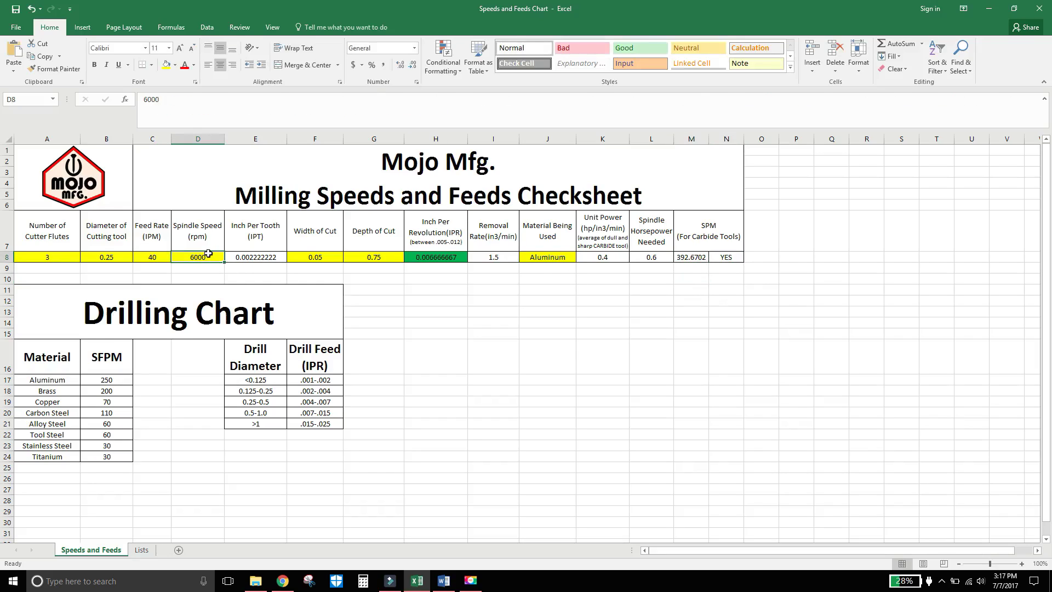
pyautogui.write('10000')
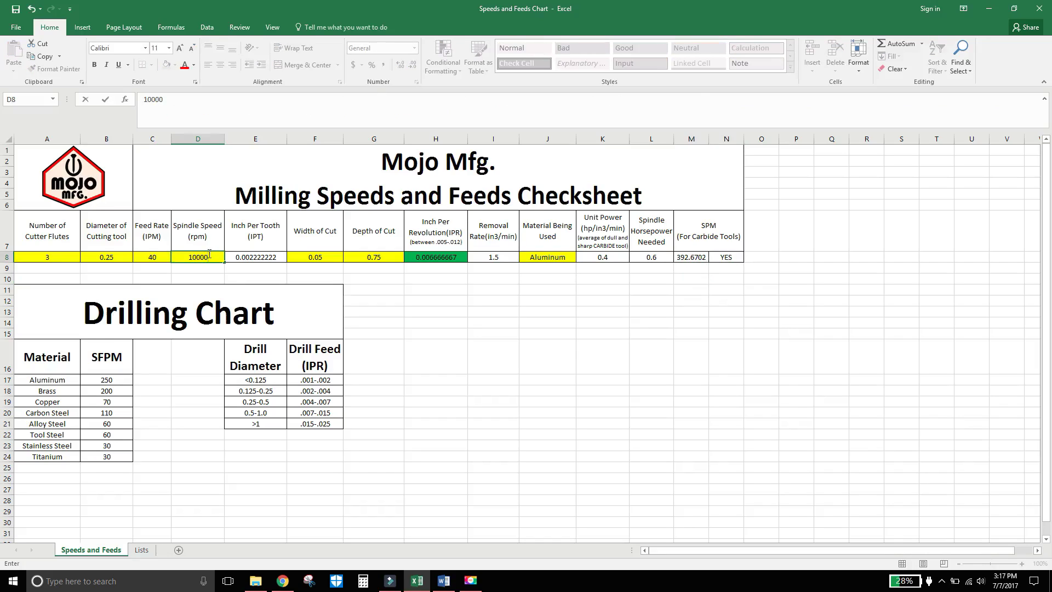
pyautogui.press('Return')
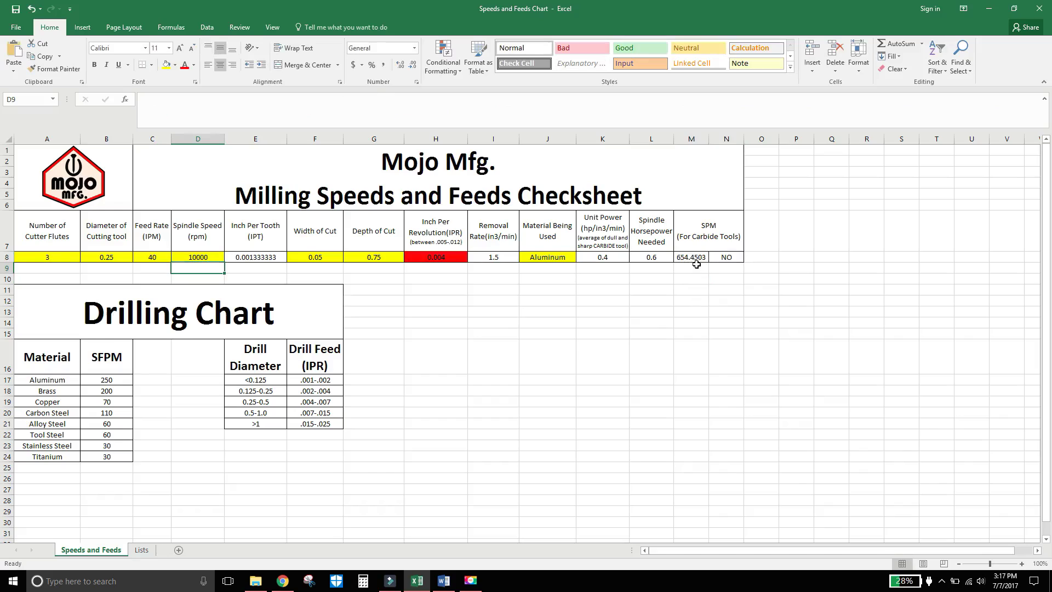
pyautogui.click(726, 258)
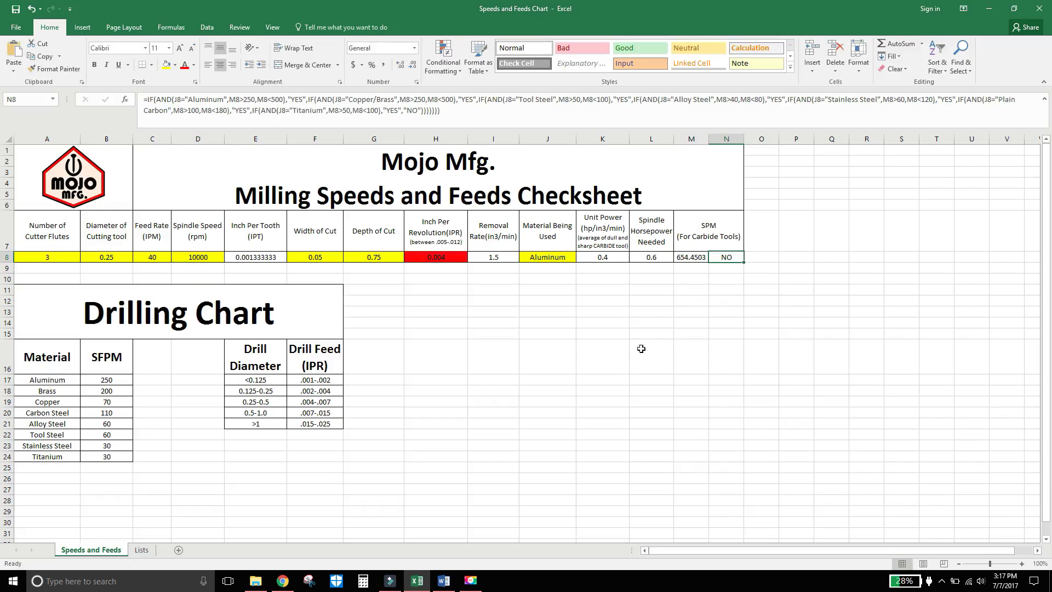
pyautogui.click(443, 256)
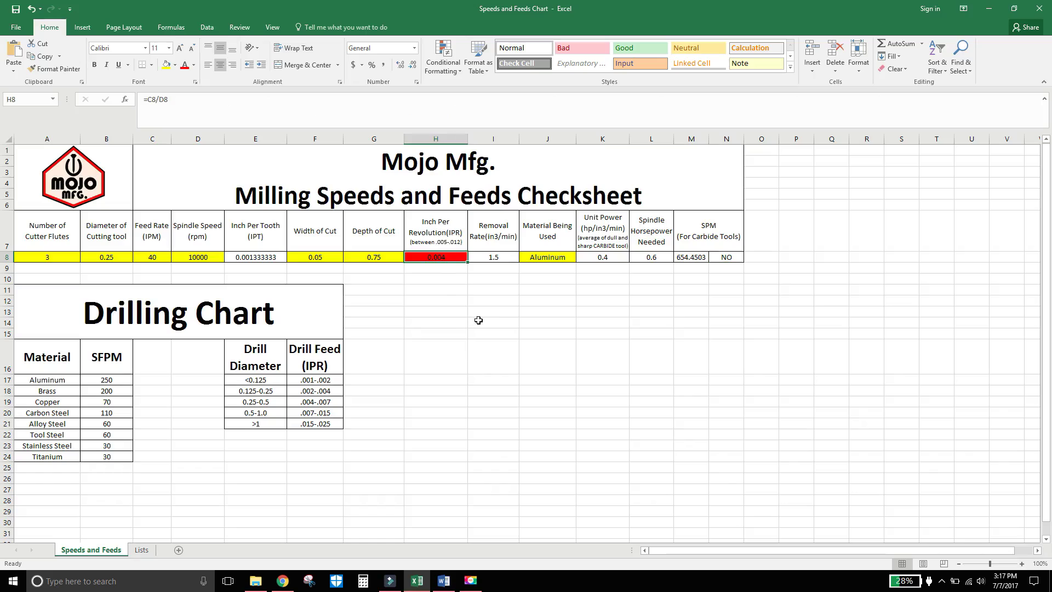
pyautogui.click(617, 292)
pyautogui.click(672, 280)
pyautogui.click(204, 258)
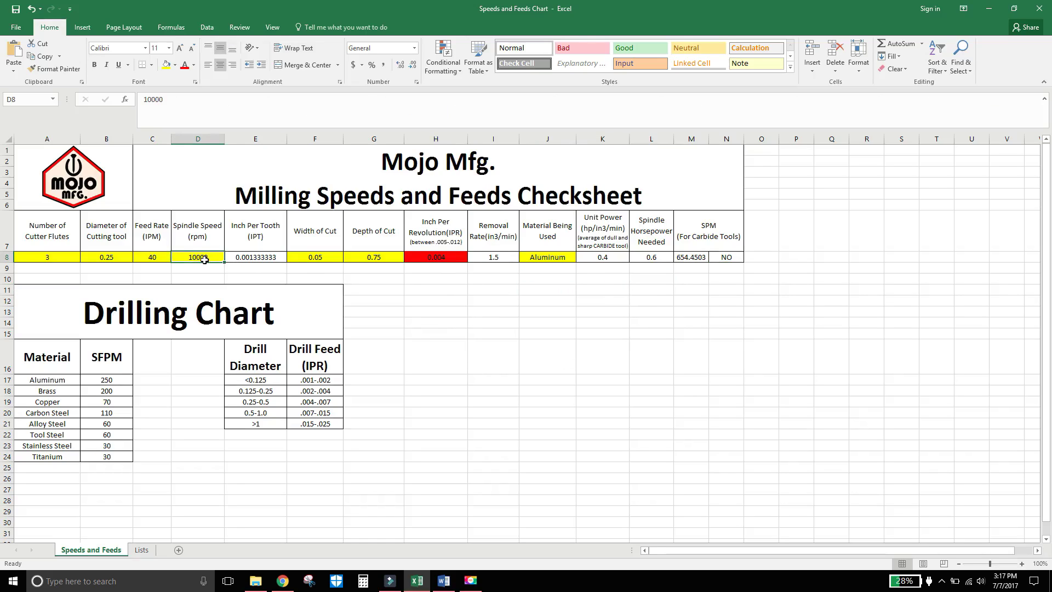
pyautogui.write('60')
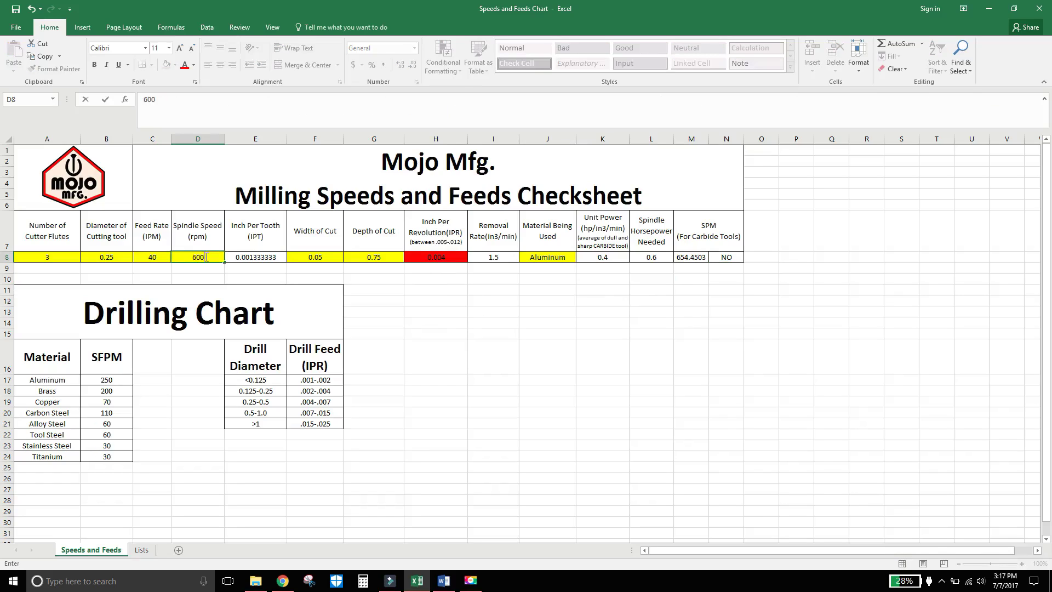
pyautogui.press('Return')
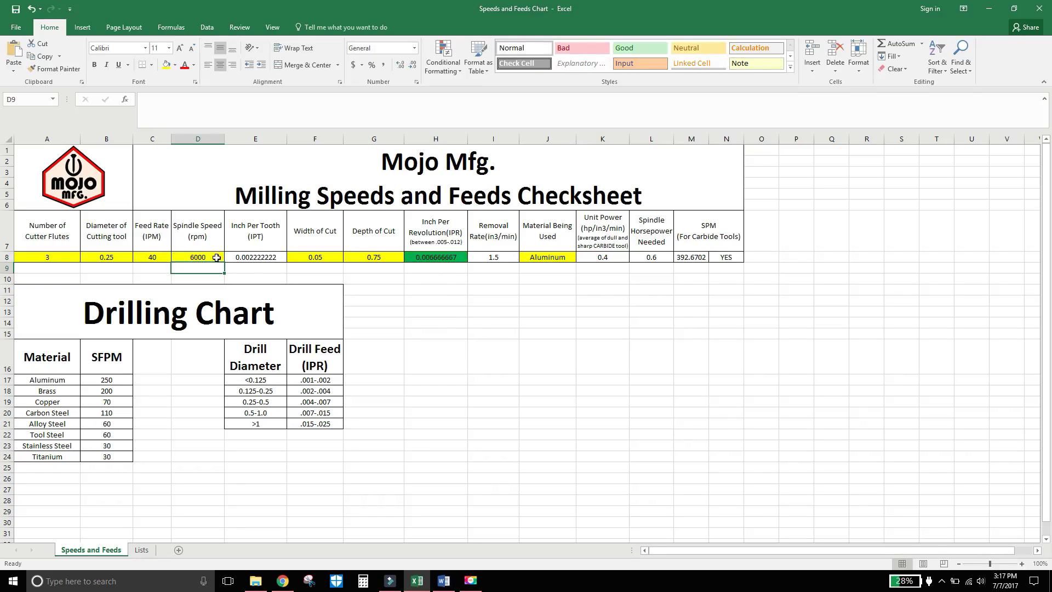
pyautogui.click(653, 259)
pyautogui.click(693, 258)
pyautogui.click(740, 260)
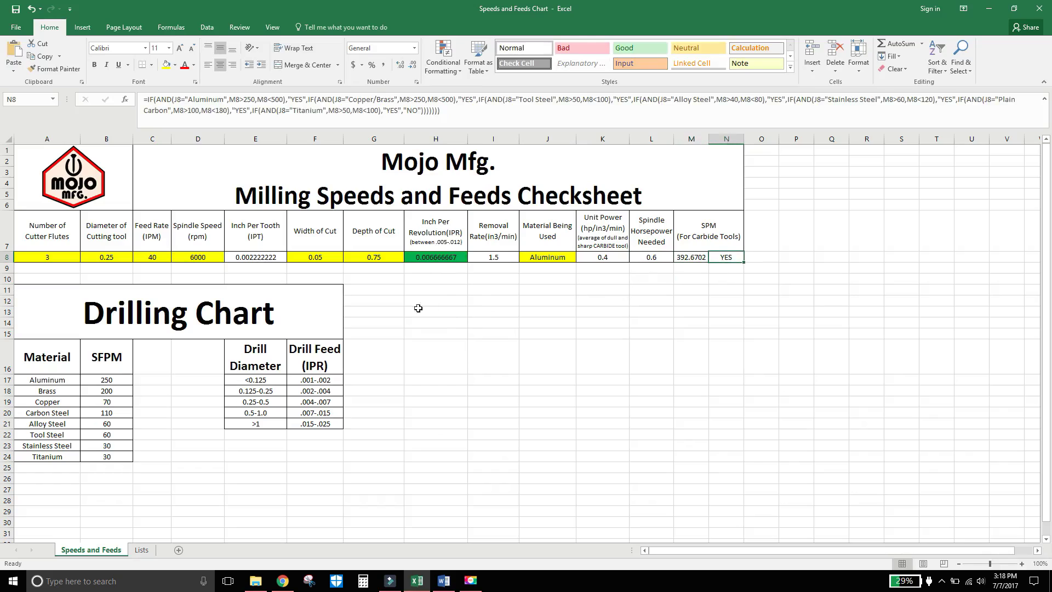
pyautogui.click(380, 255)
pyautogui.click(307, 258)
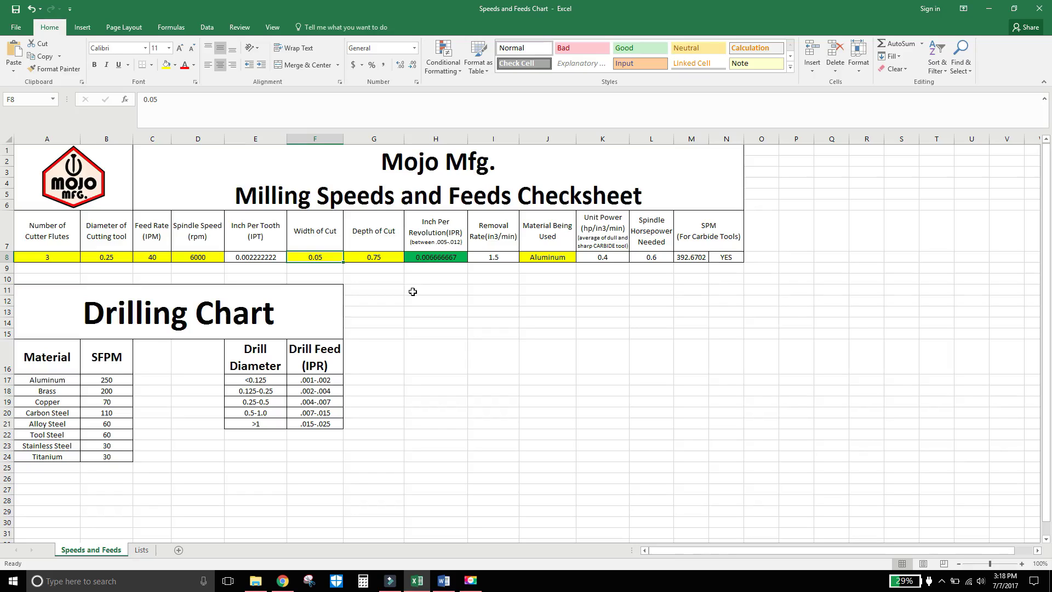
pyautogui.press('Right')
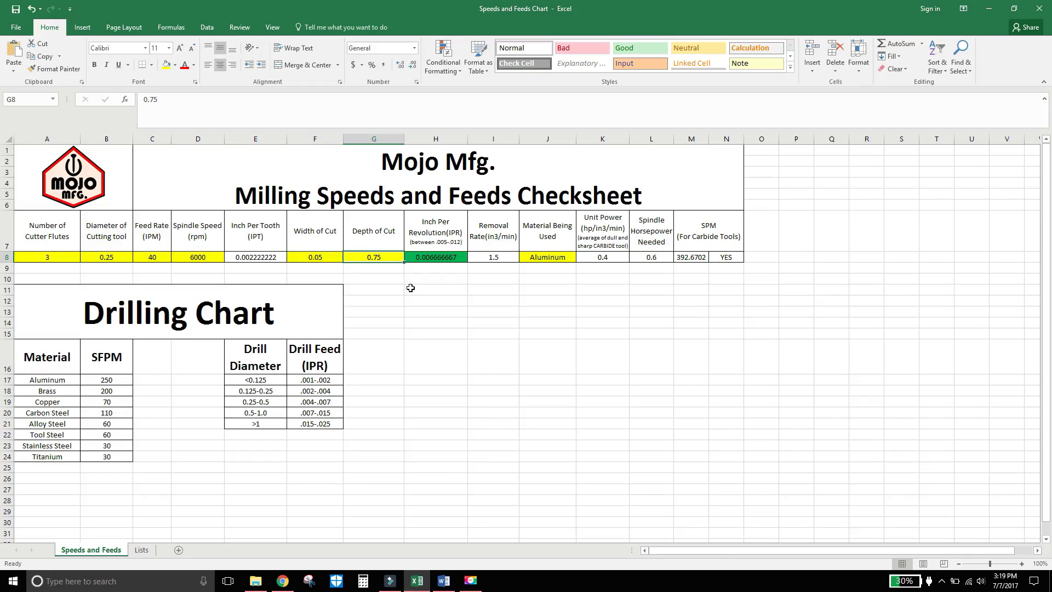
pyautogui.click(327, 258)
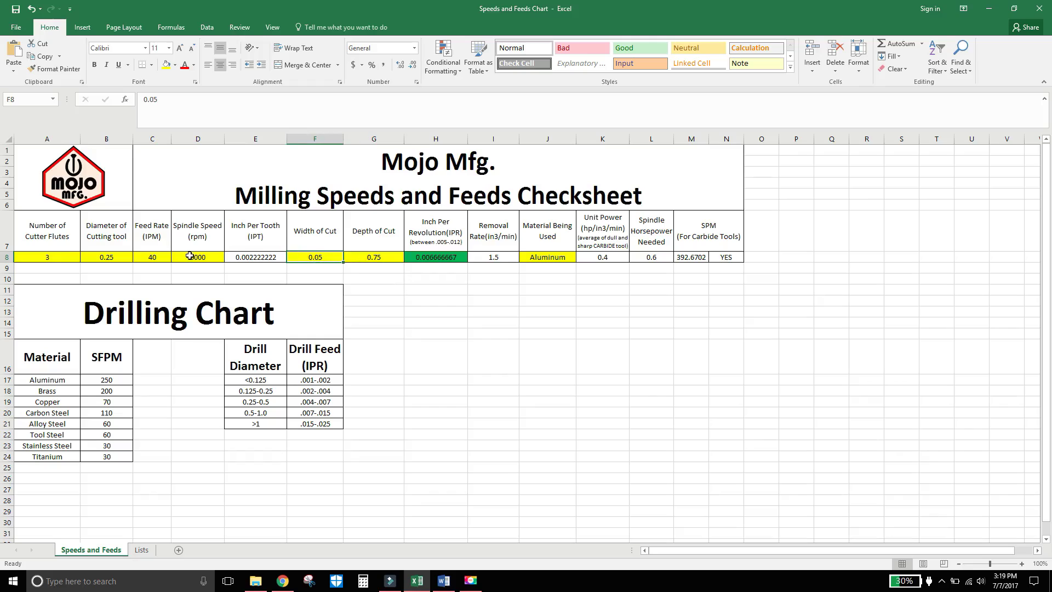
pyautogui.click(181, 267)
pyautogui.click(153, 258)
pyautogui.click(105, 261)
pyautogui.click(70, 256)
pyautogui.click(423, 260)
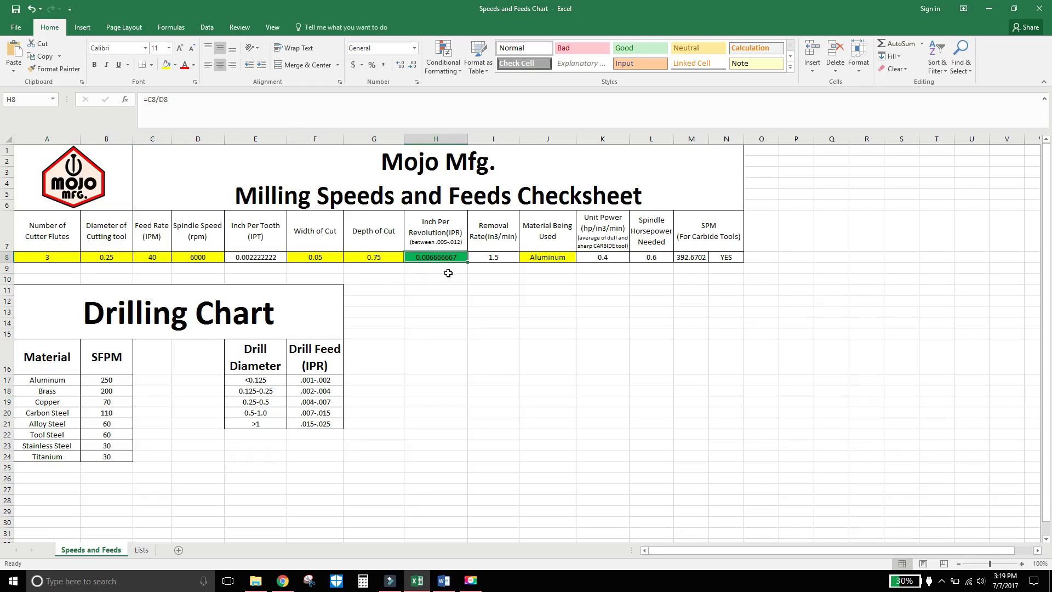
pyautogui.click(541, 258)
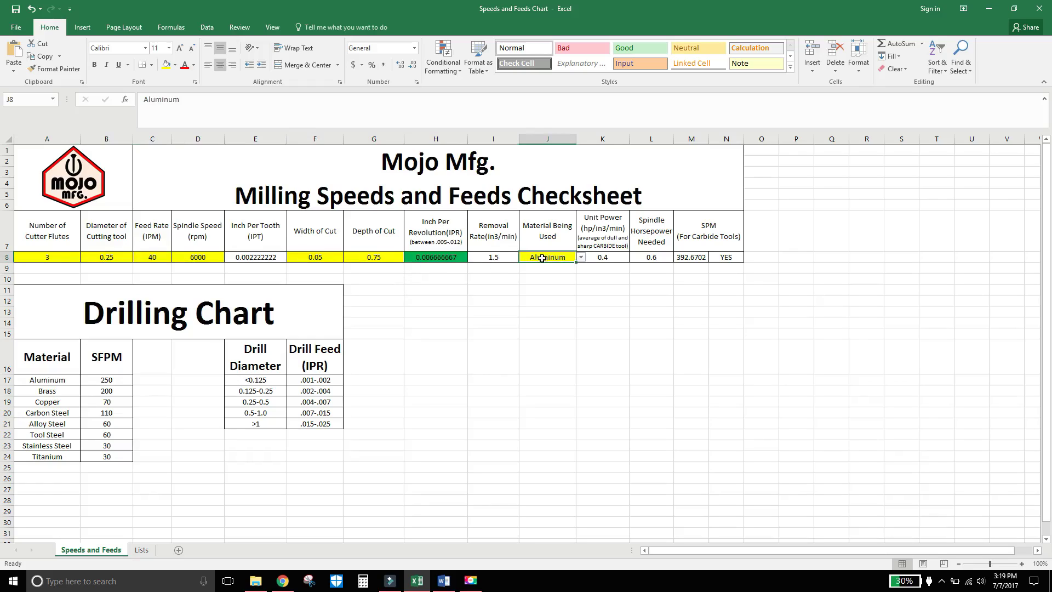